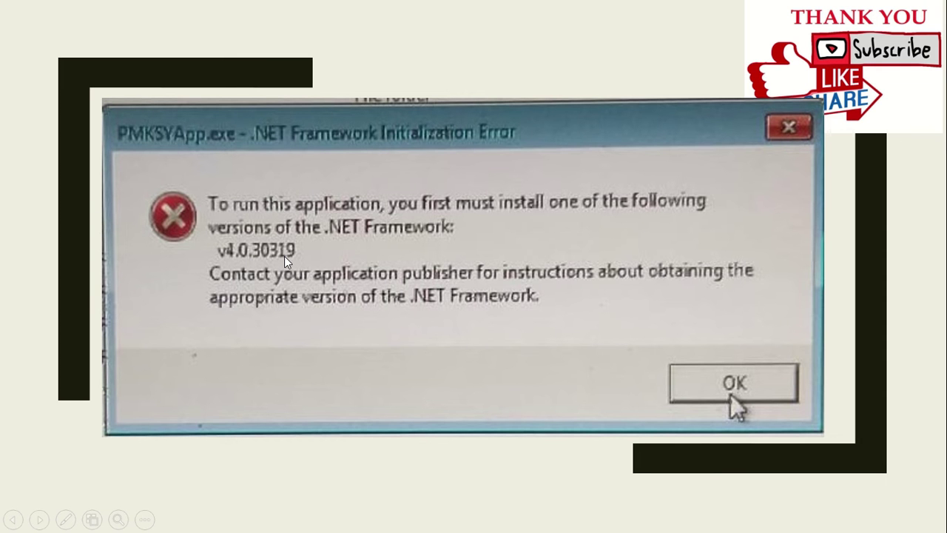
key(Right)
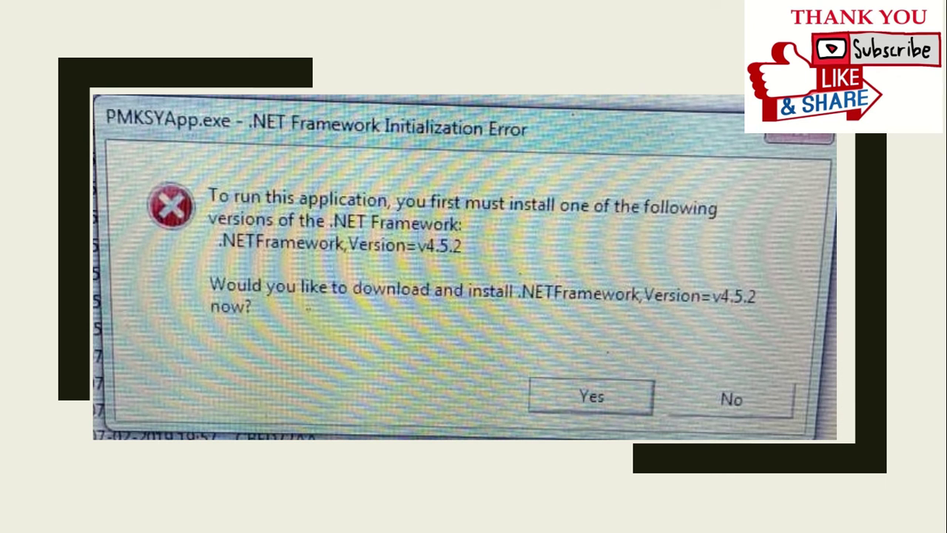
click(454, 253)
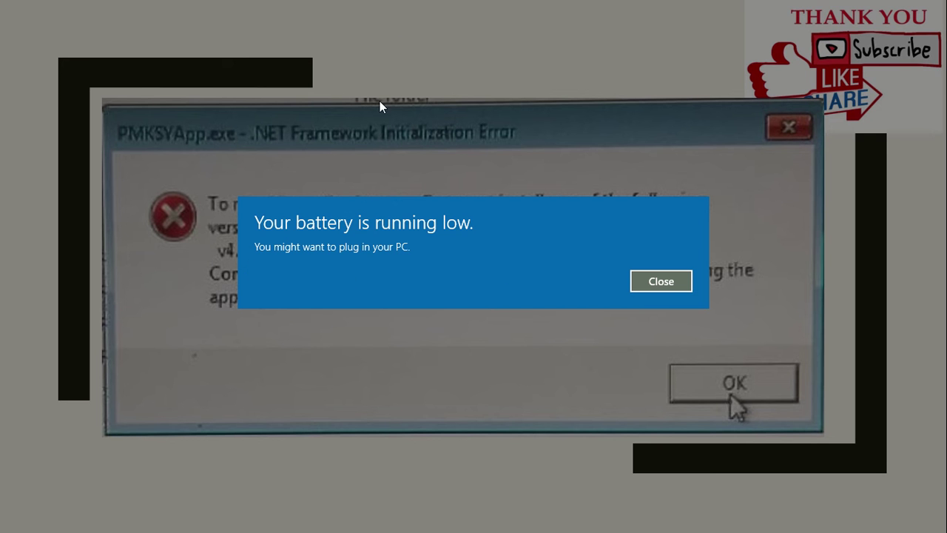
mouse_move(393, 6)
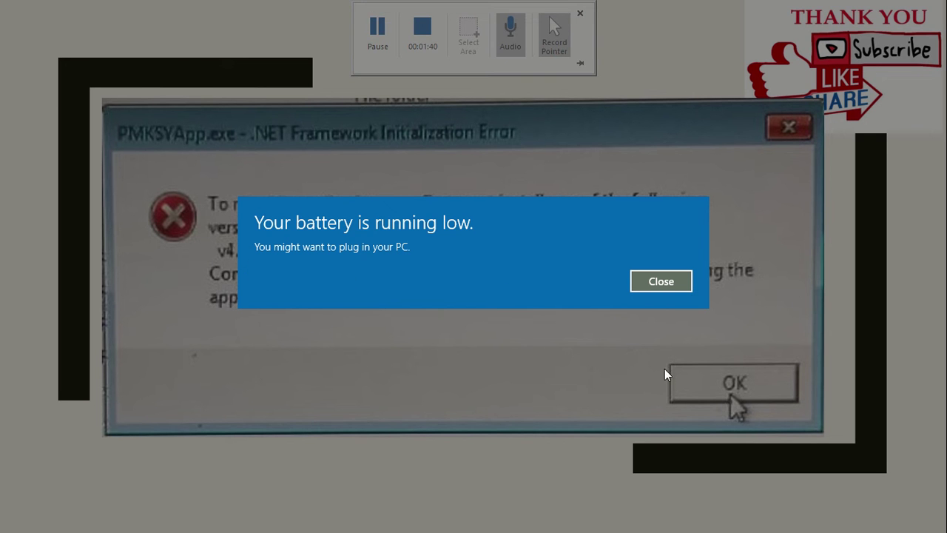
click(663, 284)
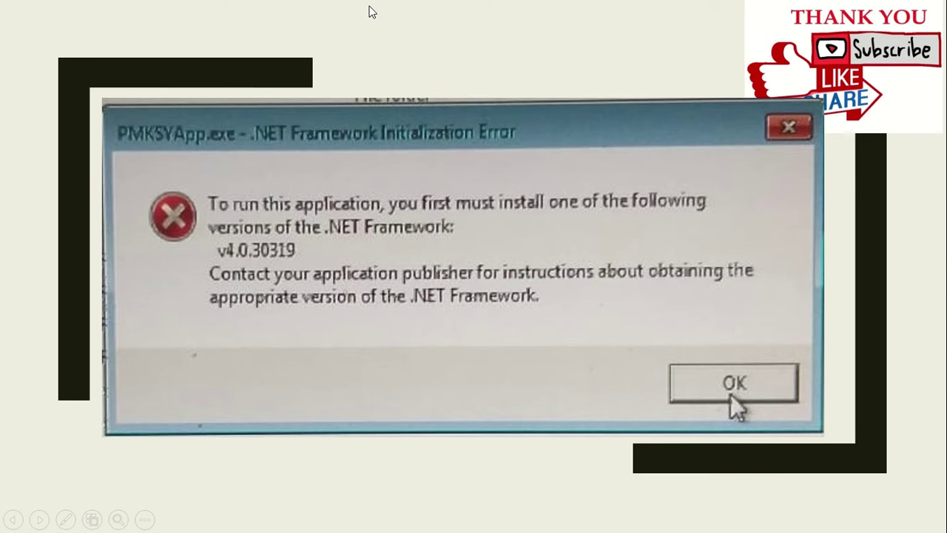
mouse_move(380, 5)
mouse_move(417, 6)
click(325, 352)
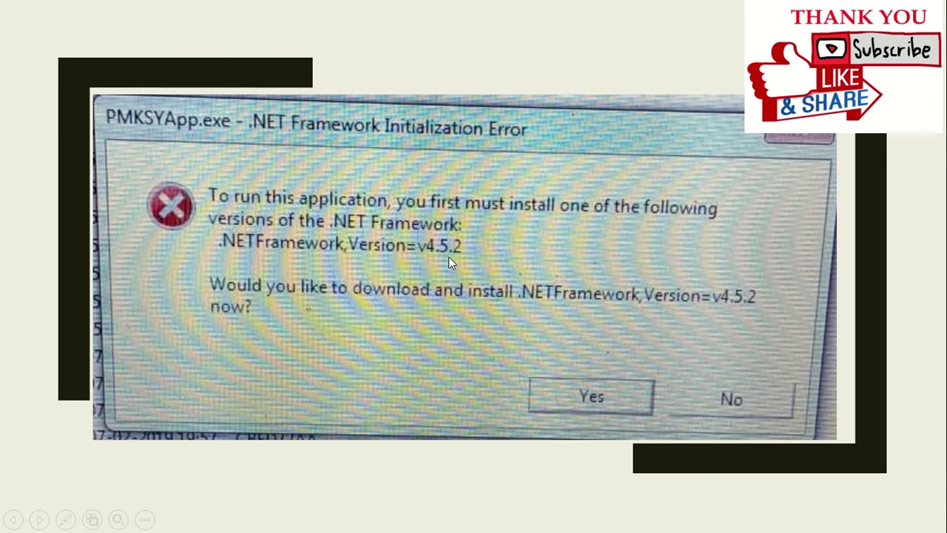
Step: Open google.com in Google Chrome and make its search field ready for a query
key(super)
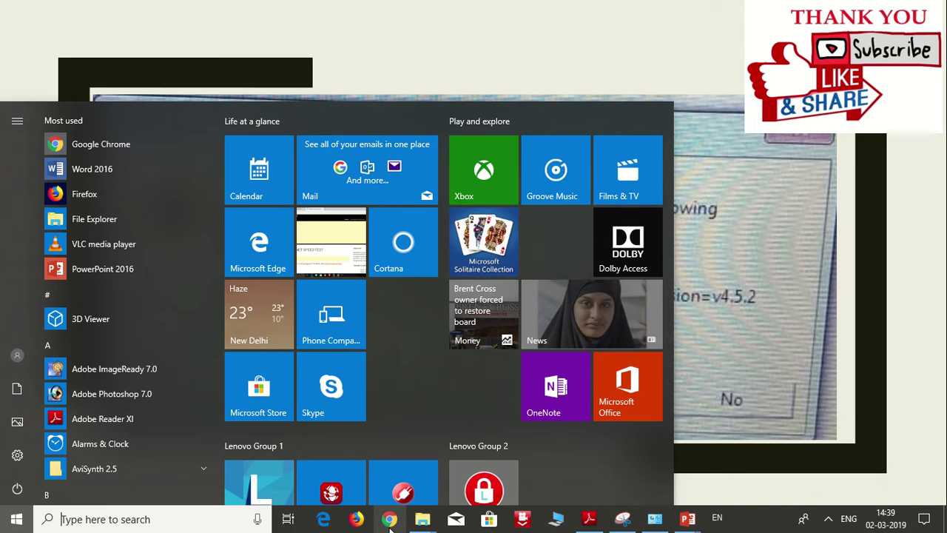
click(390, 521)
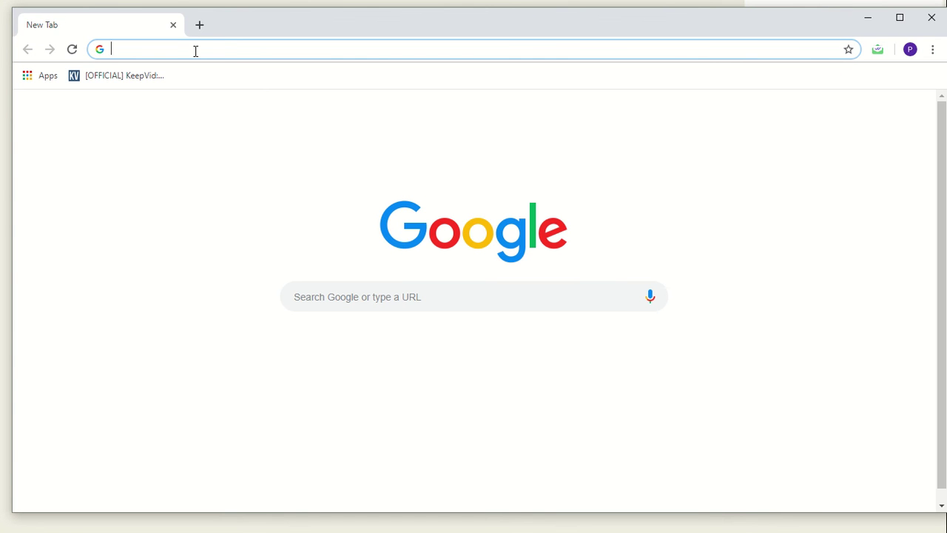
text(G)
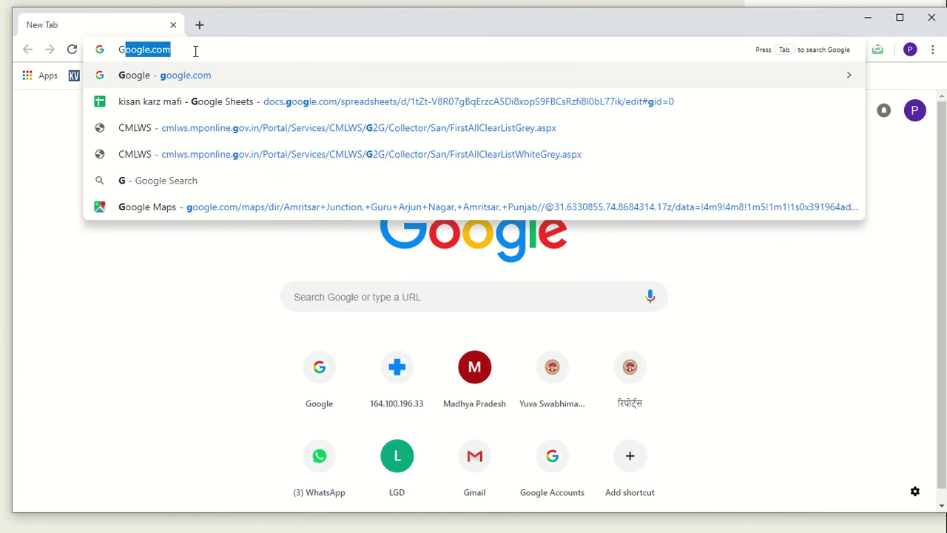
text(OO)
key(Return)
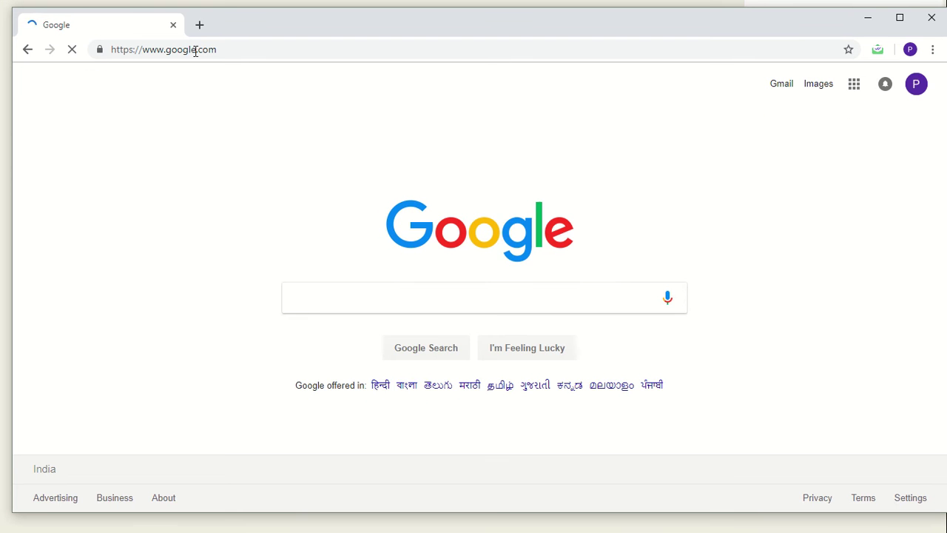
click(320, 299)
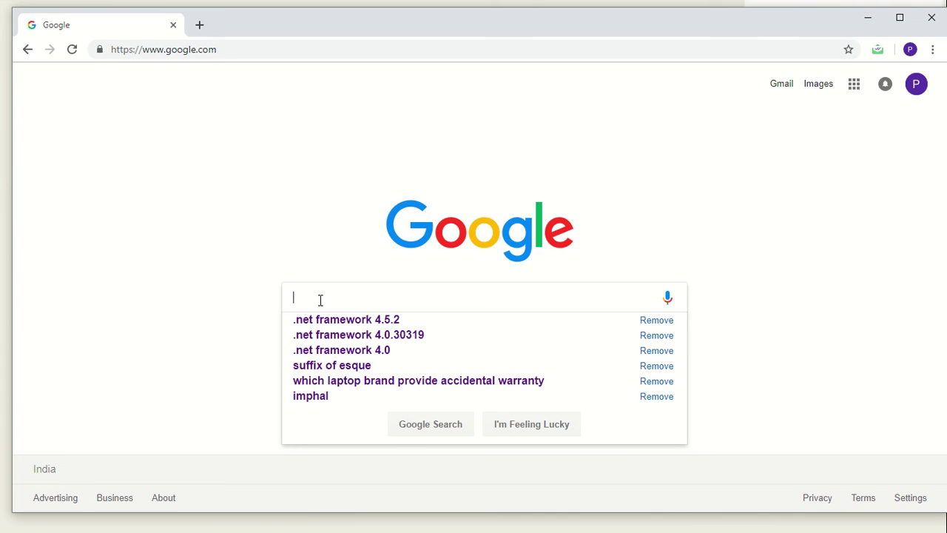
text(.)
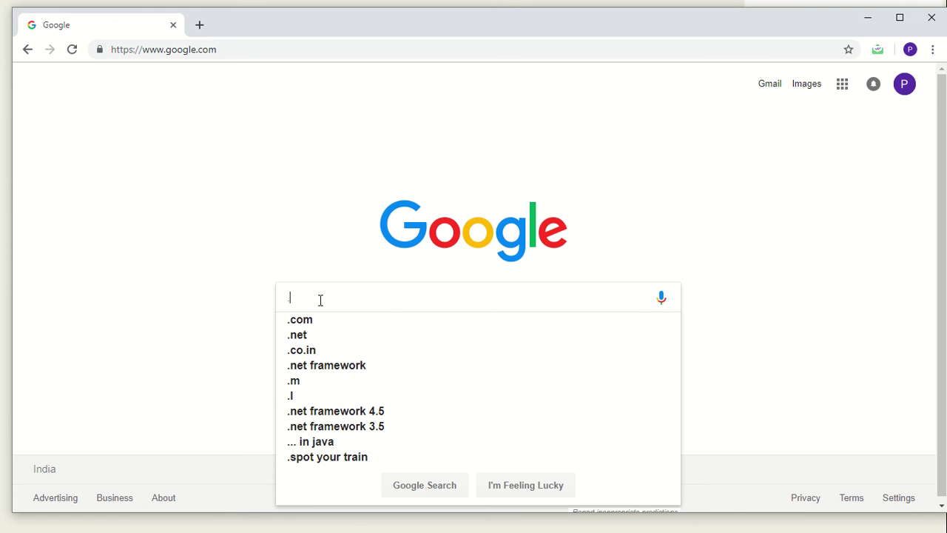
text(NET)
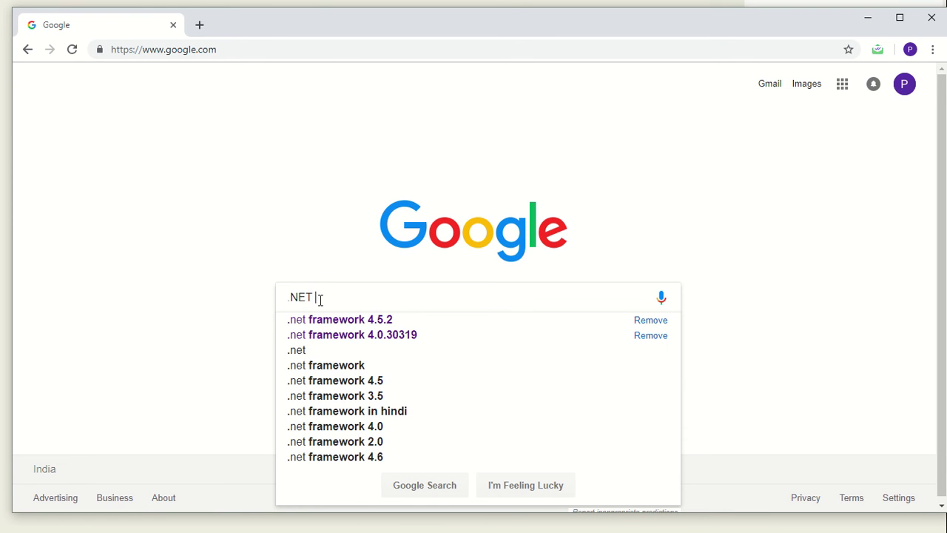
text( FRAME)
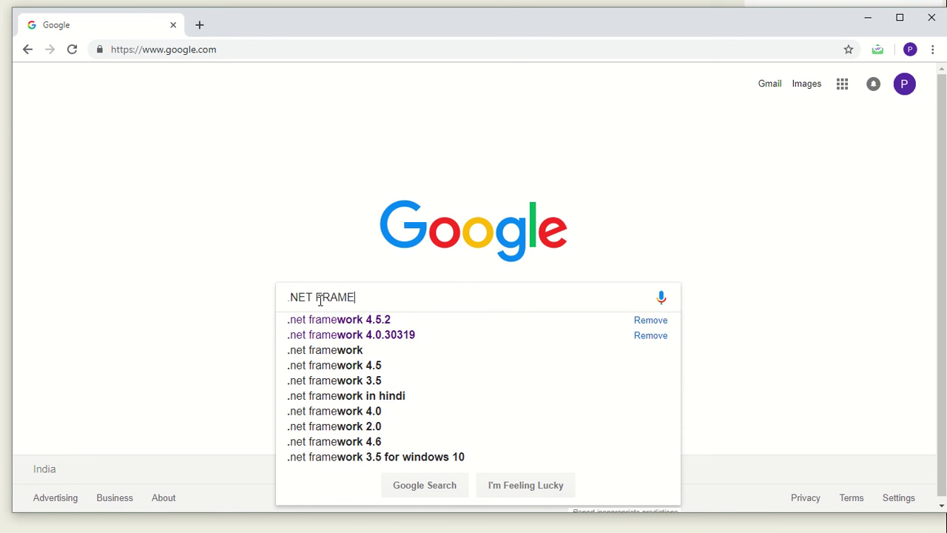
text(WORK)
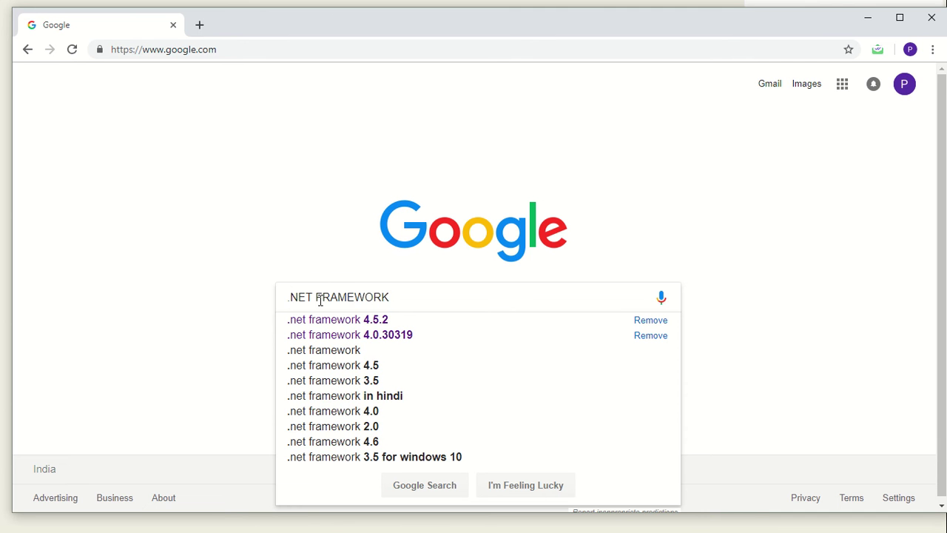
key(BackSpace)
key(ctrl+a)
key(BackSpace)
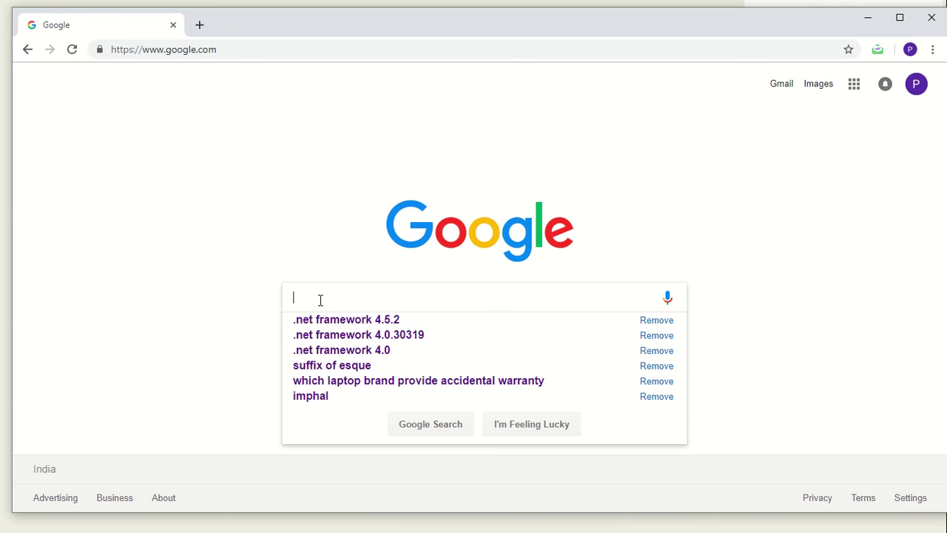
Step: Search Google for ".net framework 4.0"
text(.net)
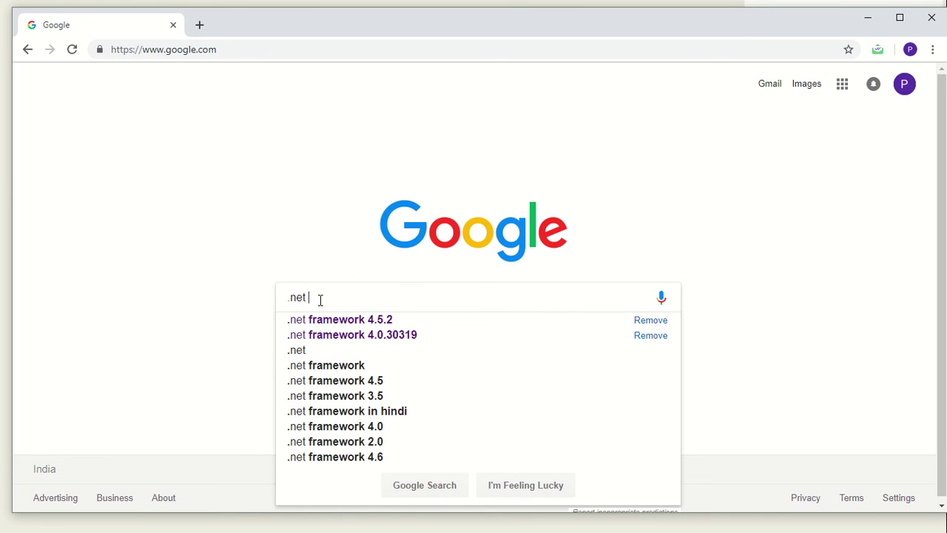
text( frame)
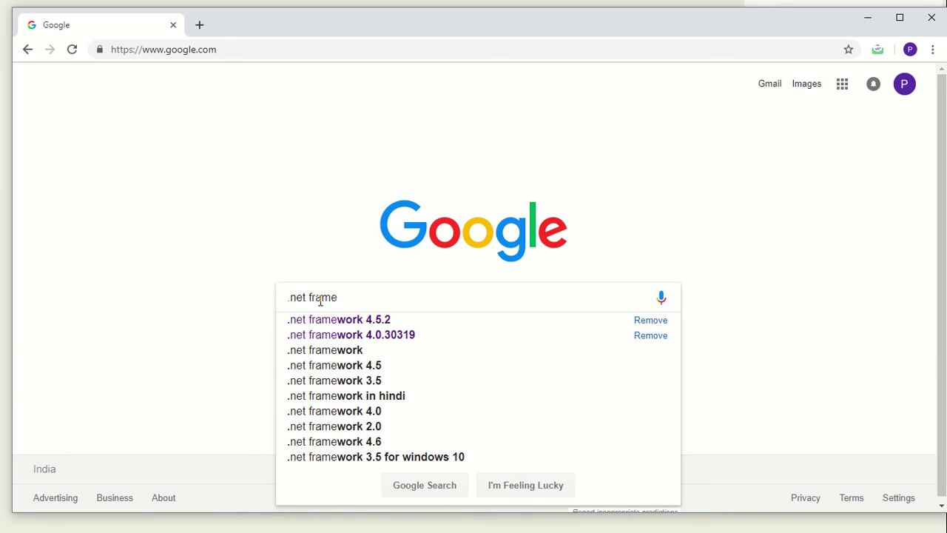
text(work )
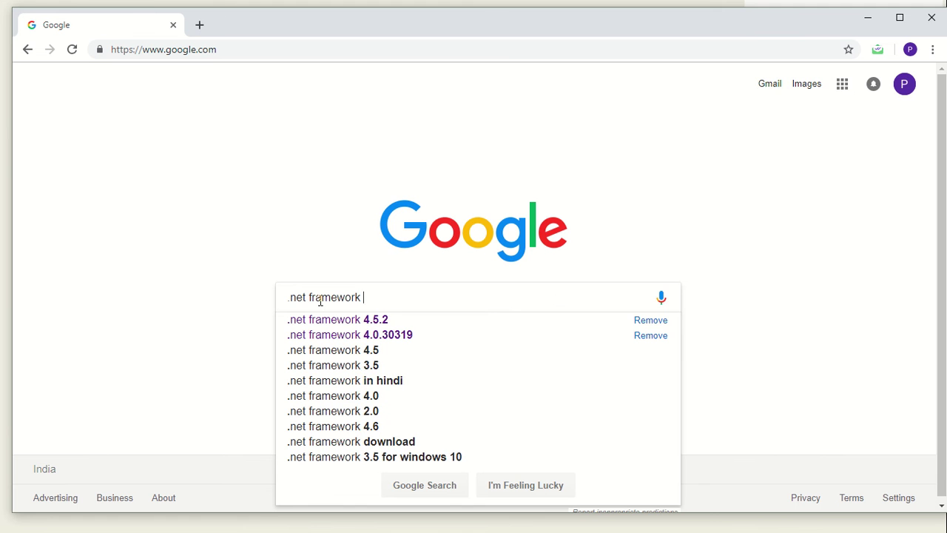
text(4.0)
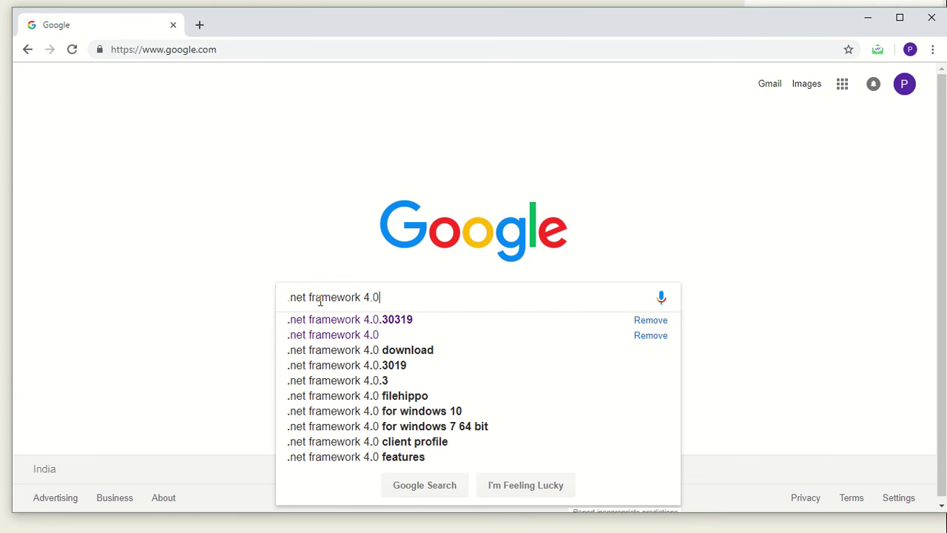
key(Return)
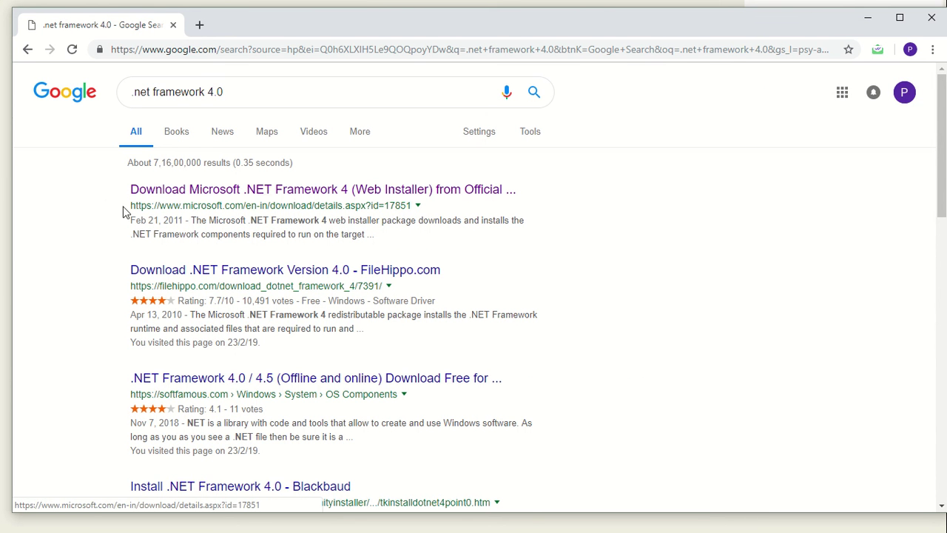
Step: Open Microsoft's official download page for .NET Framework 4 (Web Installer) from the results and download the English installer
click(226, 191)
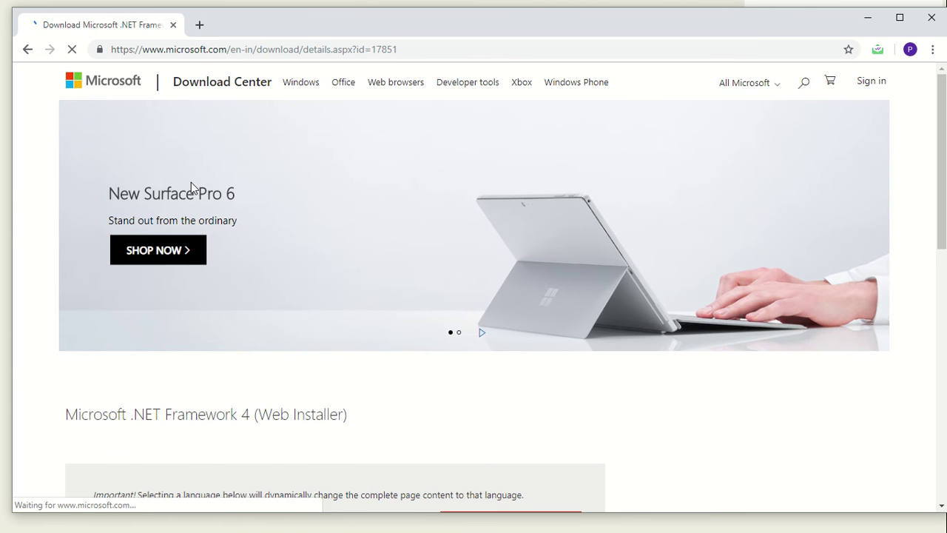
scroll(367, 222, down, 1)
scroll(366, 228, down, 2)
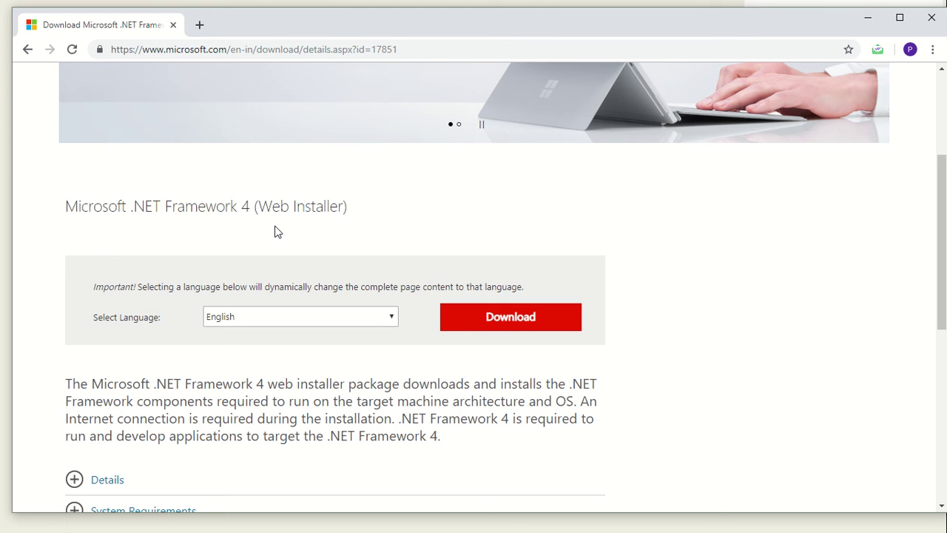
click(466, 320)
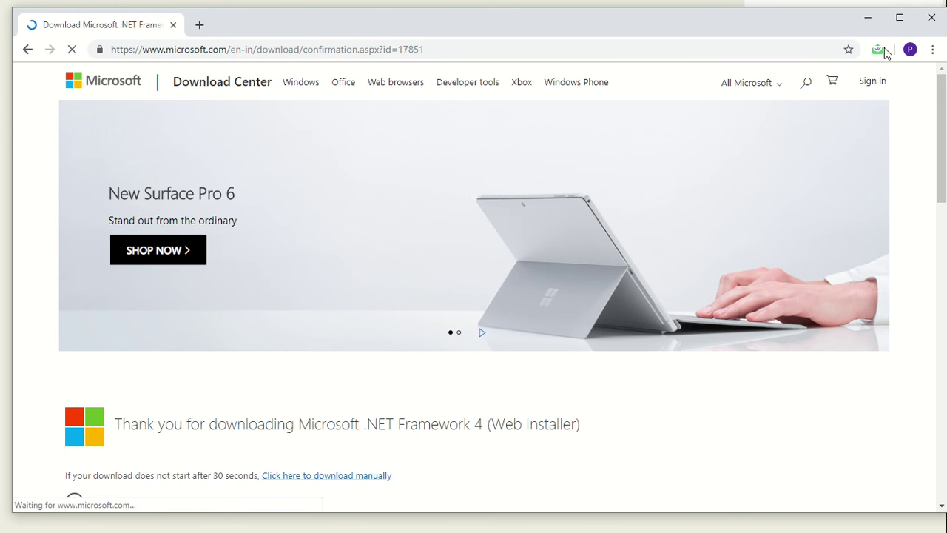
Step: Maximize the browser window and look over the download confirmation page, including its manual download link
click(899, 17)
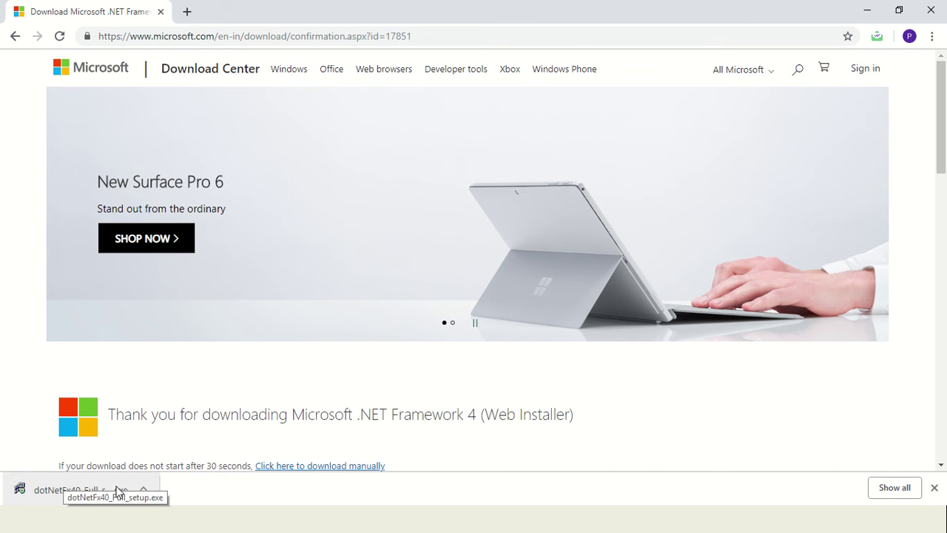
scroll(385, 463, down, 1)
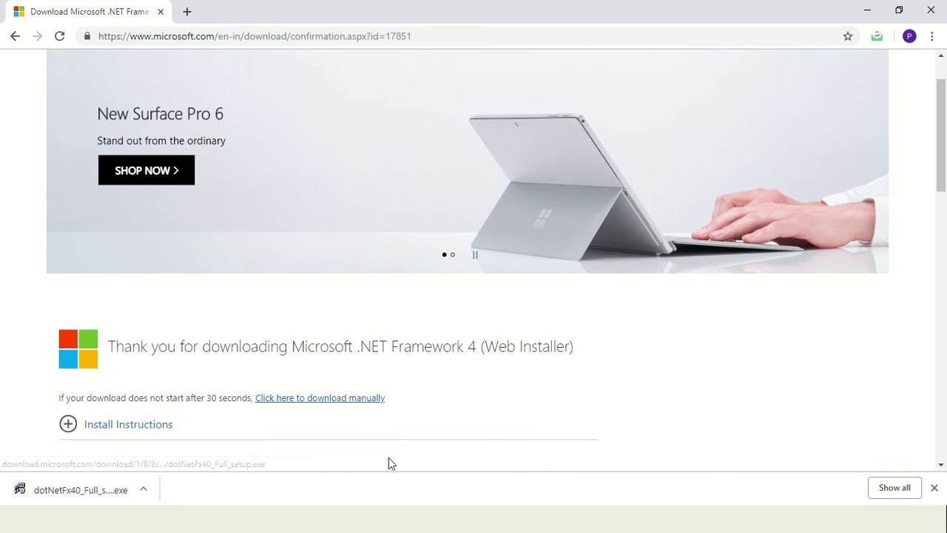
scroll(311, 407, down, 1)
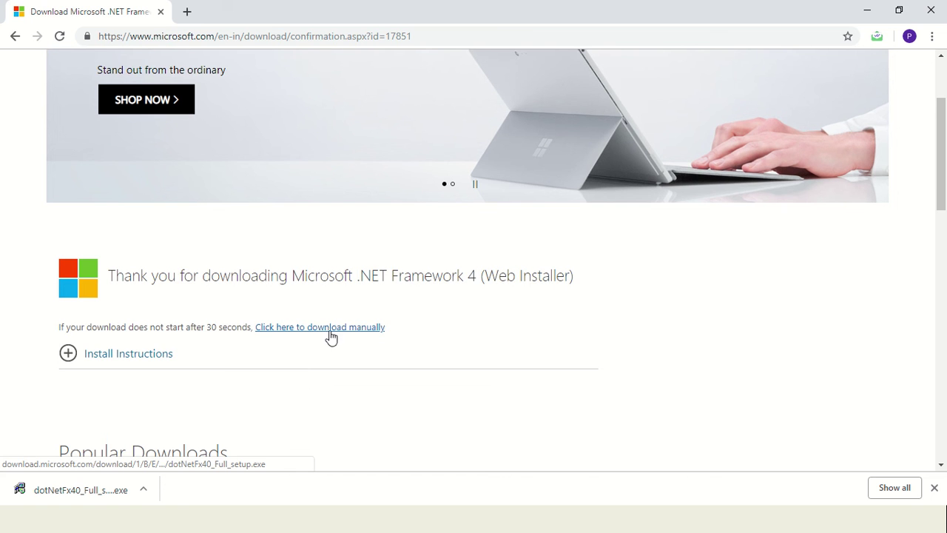
scroll(296, 339, up, 2)
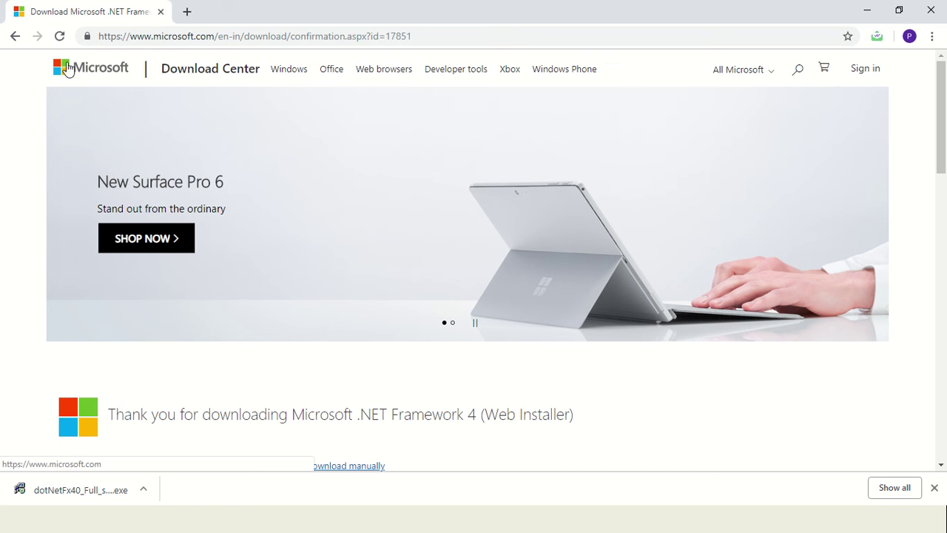
Step: Go back to the google.com home page in the same tab
click(127, 36)
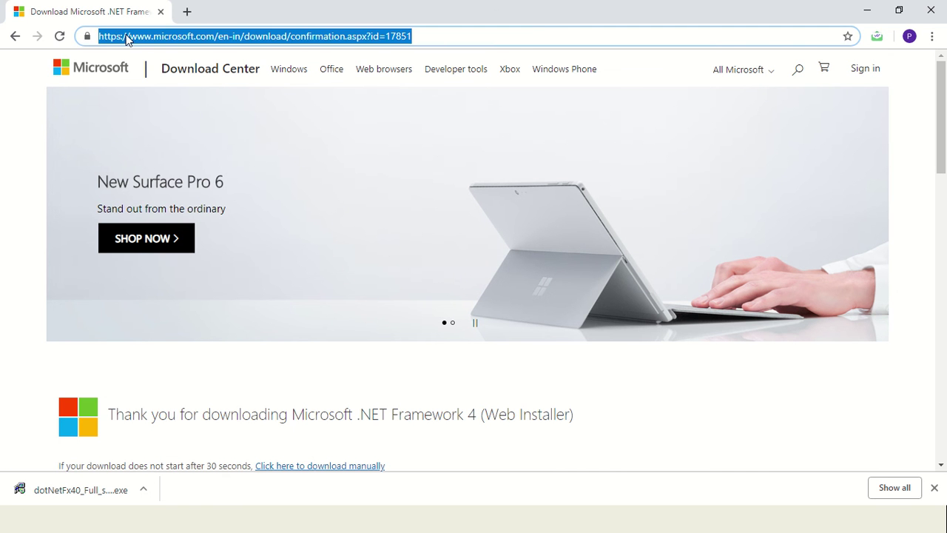
text(goo)
key(Return)
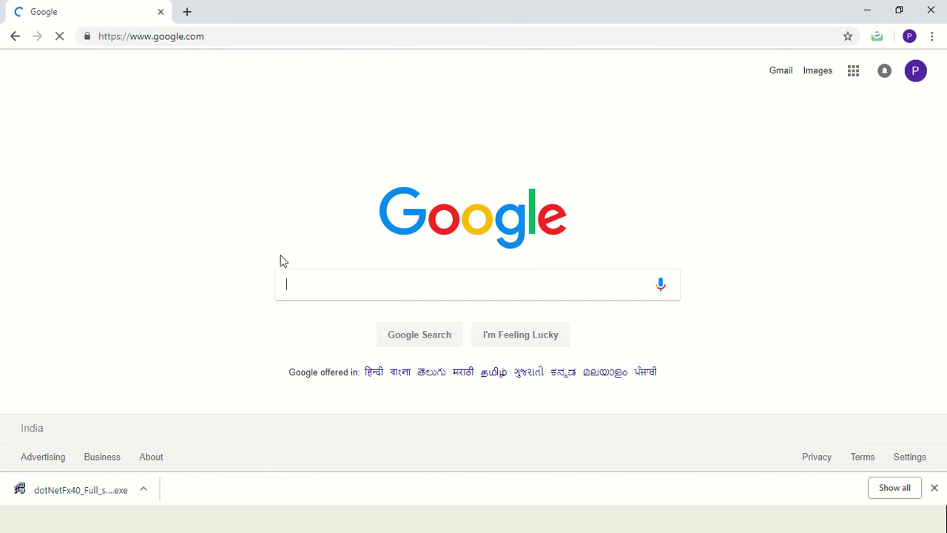
Step: Search Google for ".net framework 4.5.2"
click(301, 282)
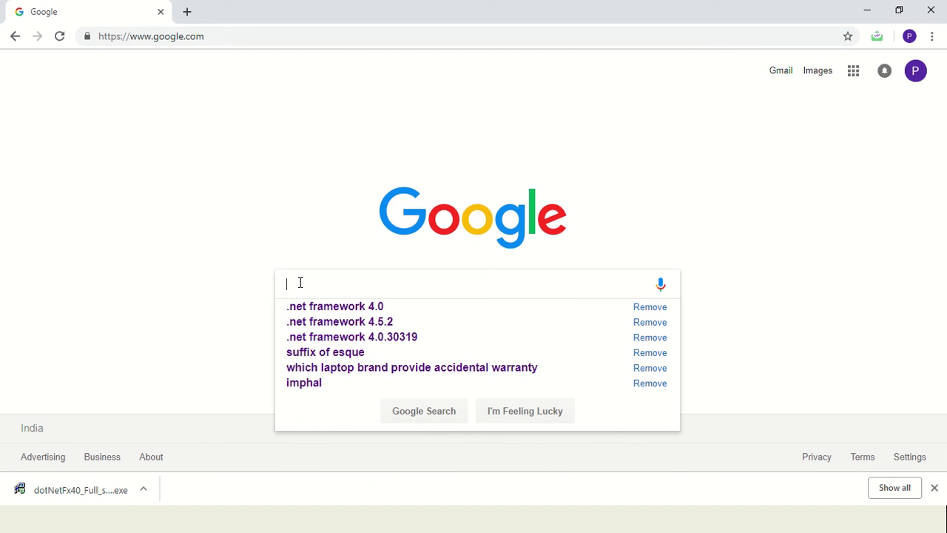
text(.net)
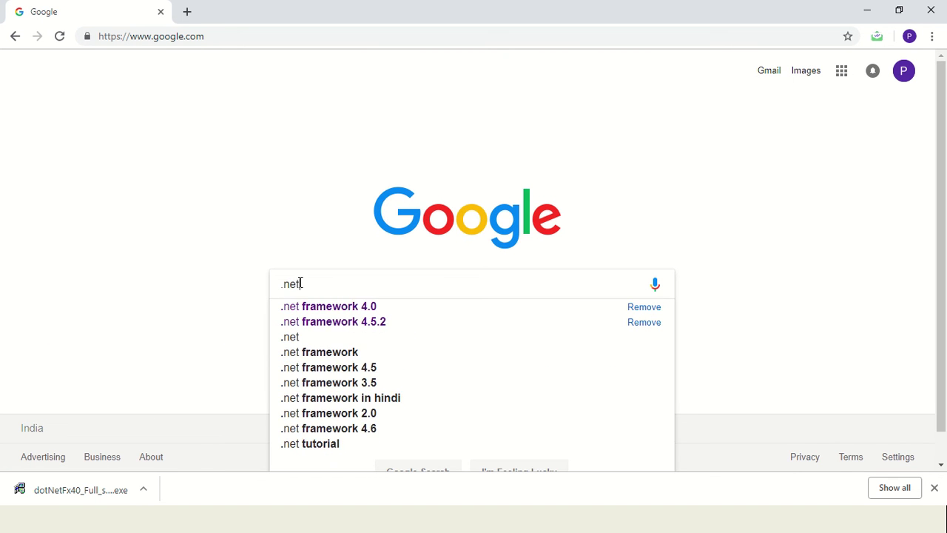
text( framew)
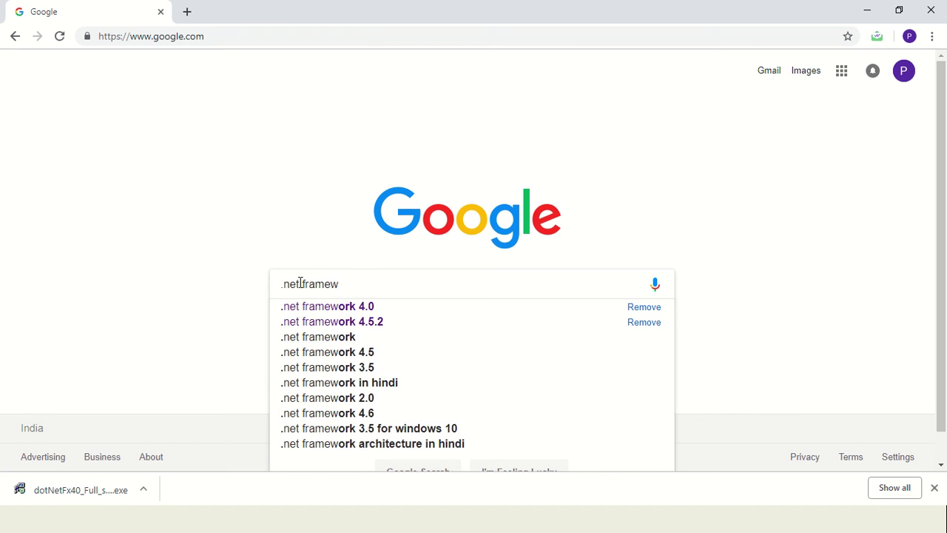
text(ork )
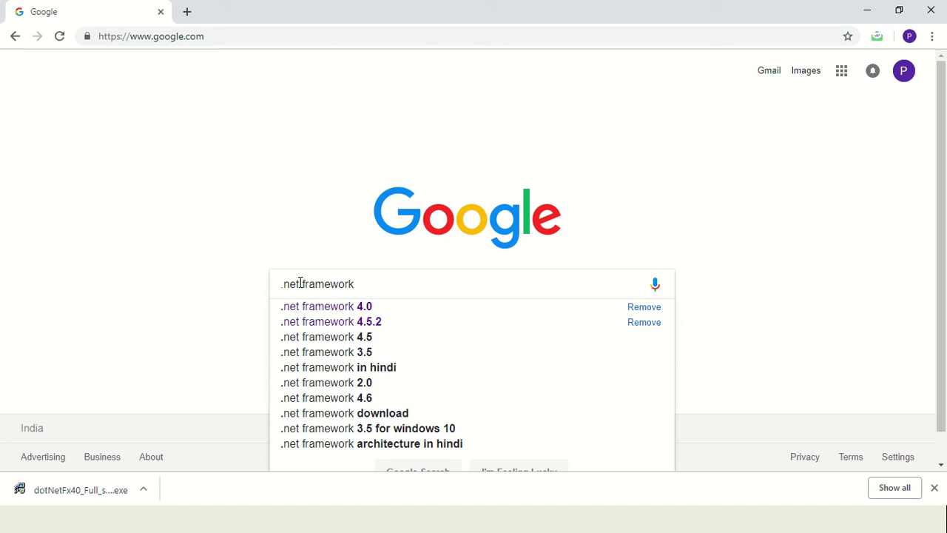
text(5)
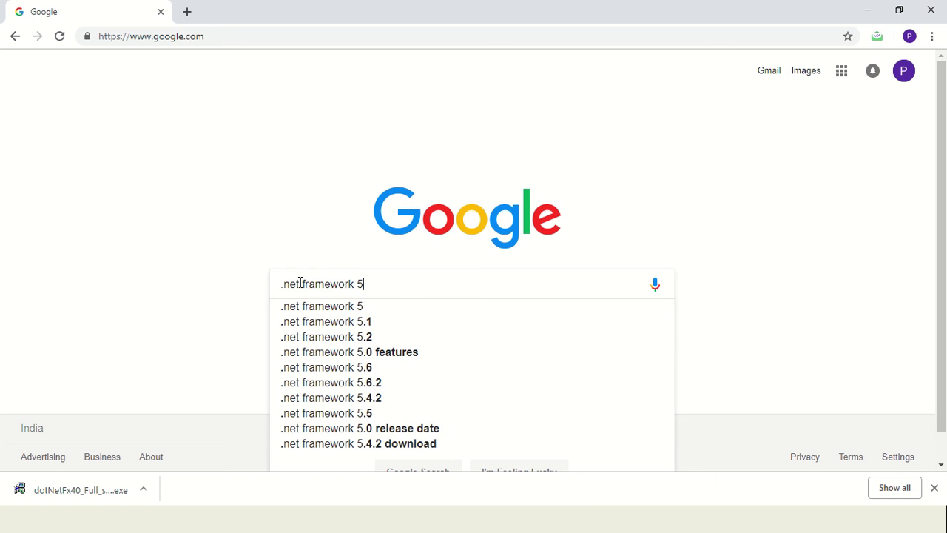
key(BackSpace)
text(4.5.2)
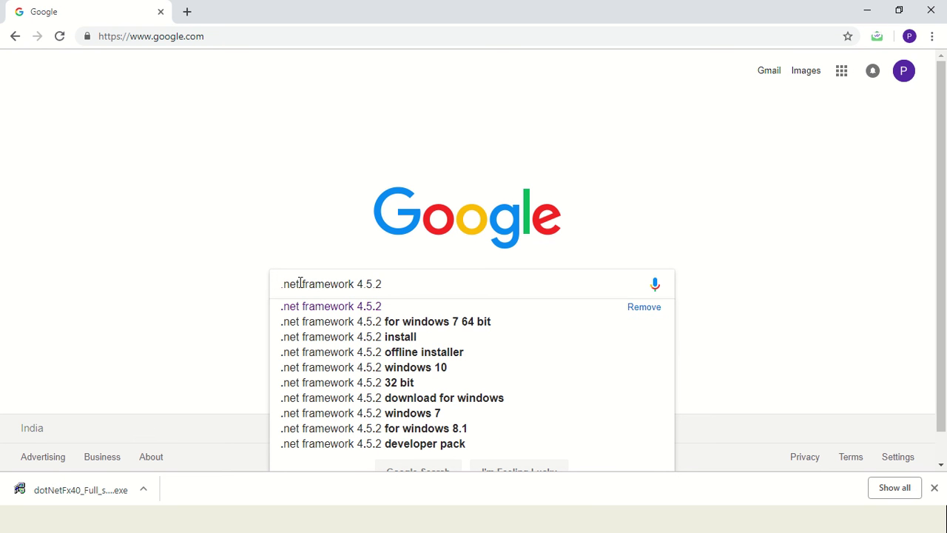
key(Return)
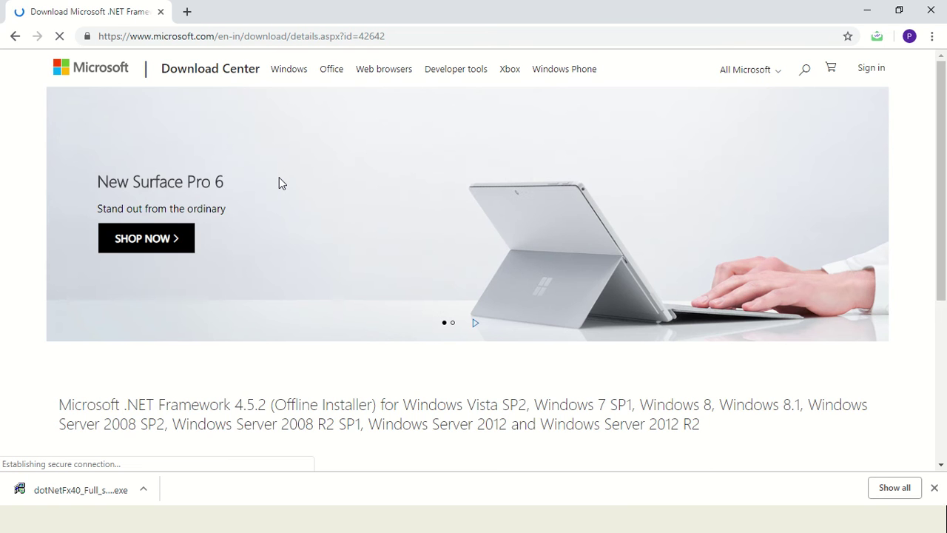
Step: Download the English offline installer of Microsoft .NET Framework 4.5.2 from its Microsoft Download Center page
scroll(276, 185, down, 1)
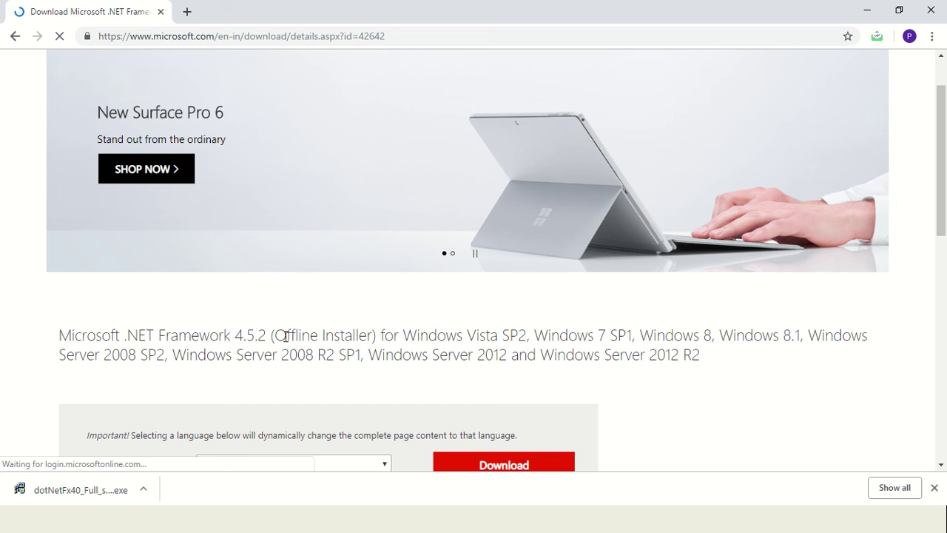
scroll(286, 335, down, 2)
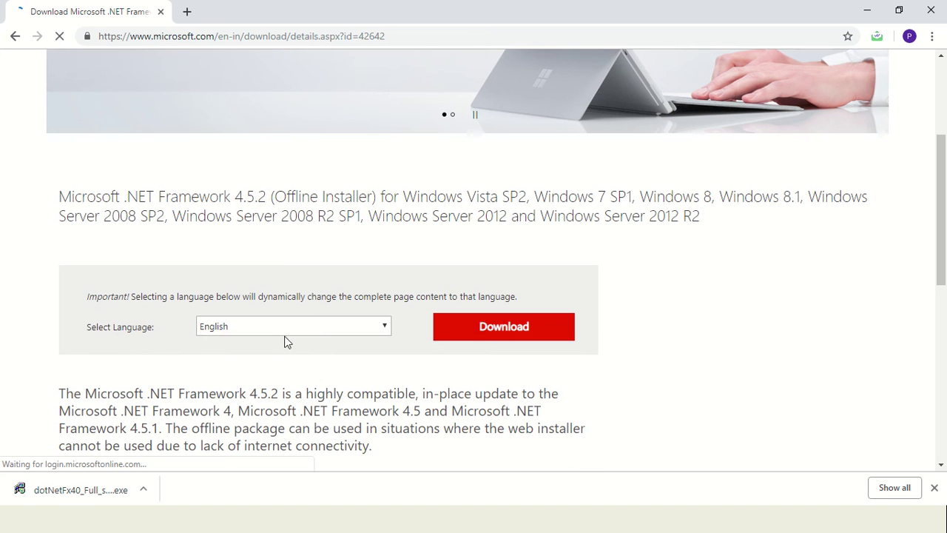
click(527, 322)
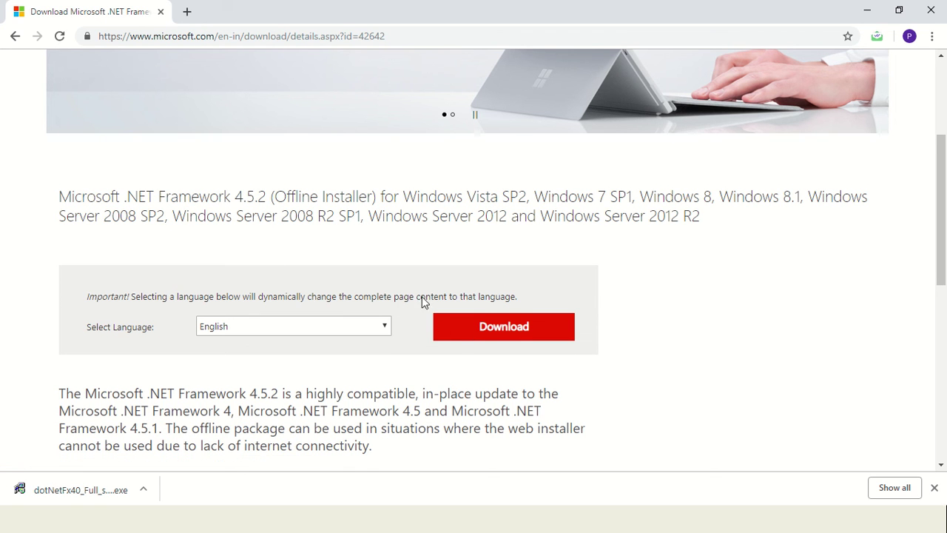
click(465, 333)
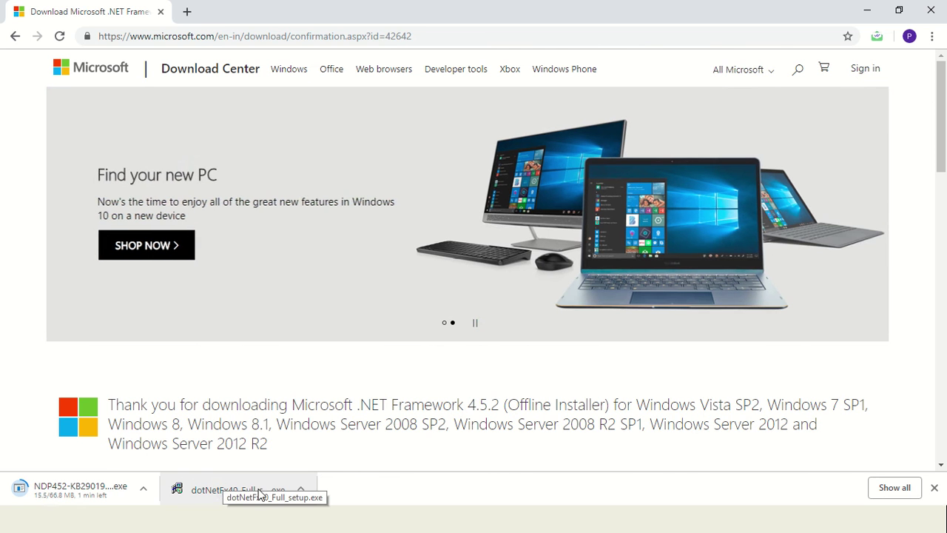
Step: Show the downloaded dotNetFx40_Full_setup file in its Downloads folder, cut it, and minimize the folder window
click(301, 490)
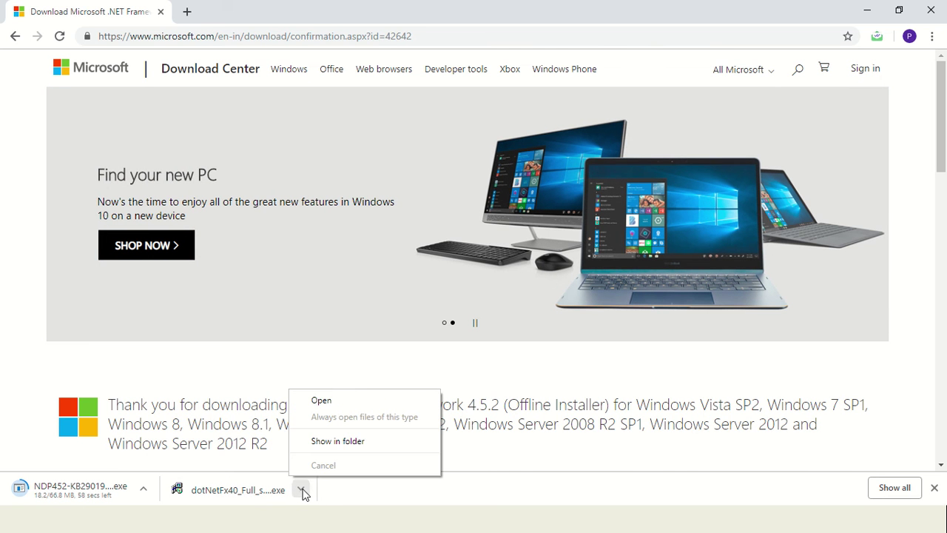
click(322, 442)
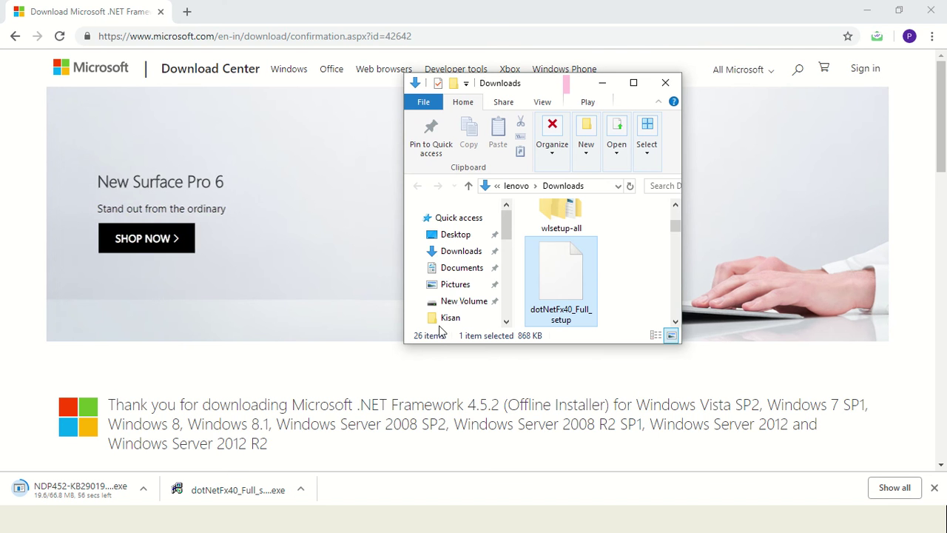
click(634, 82)
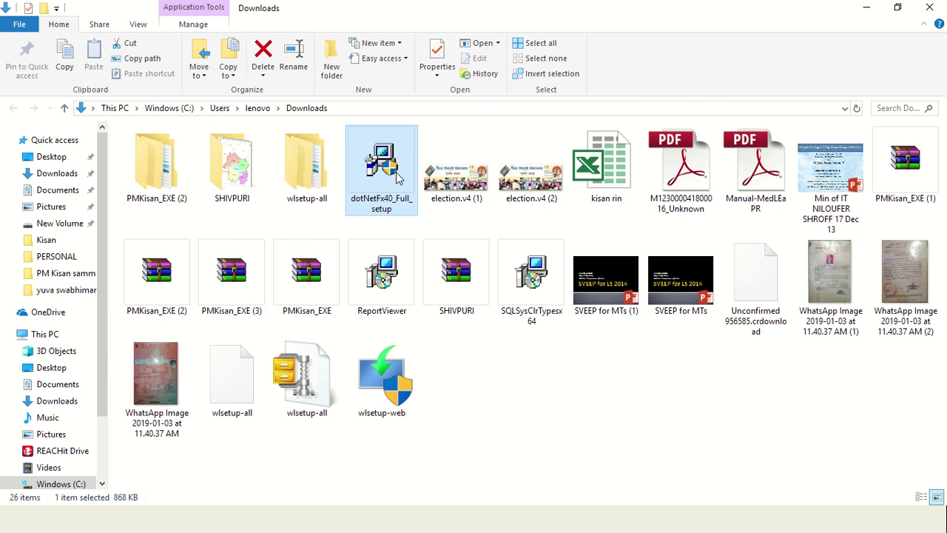
mouse_move(387, 171)
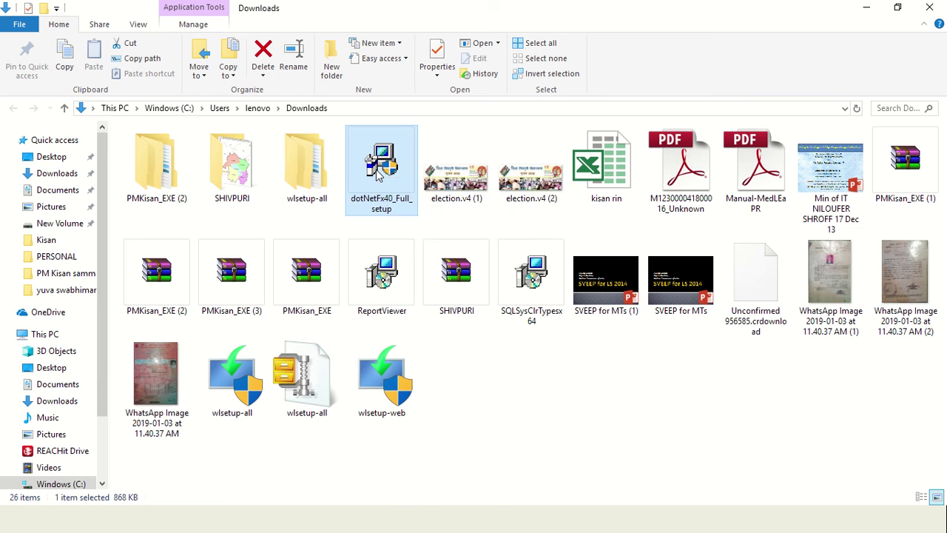
right_click(377, 172)
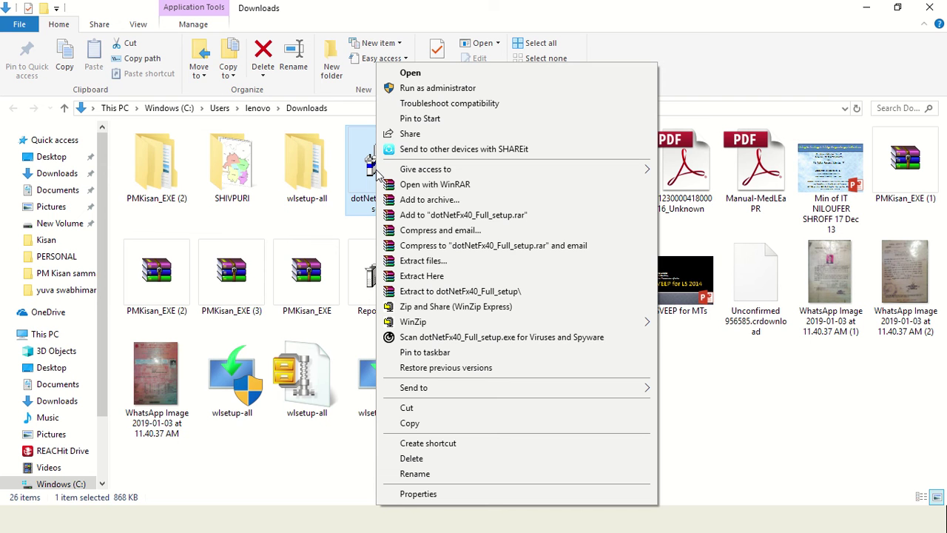
click(411, 425)
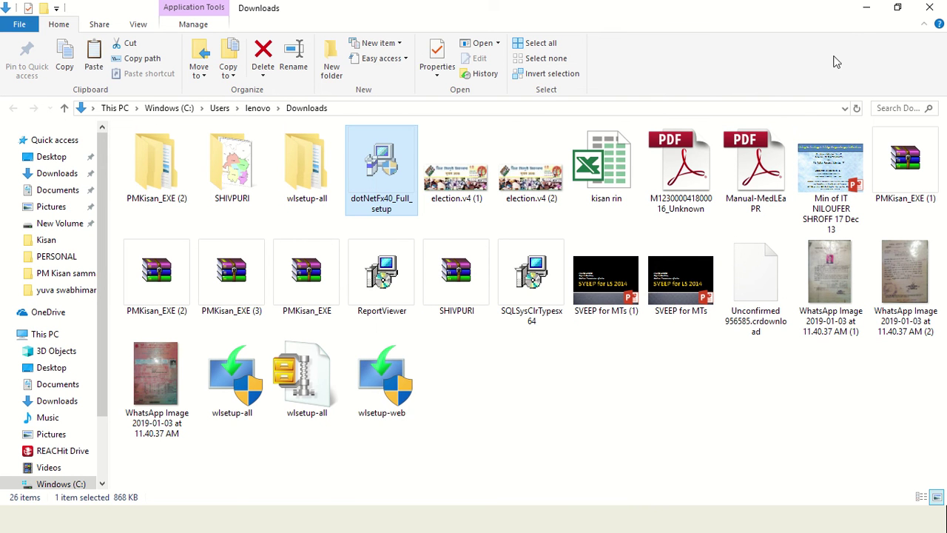
click(864, 12)
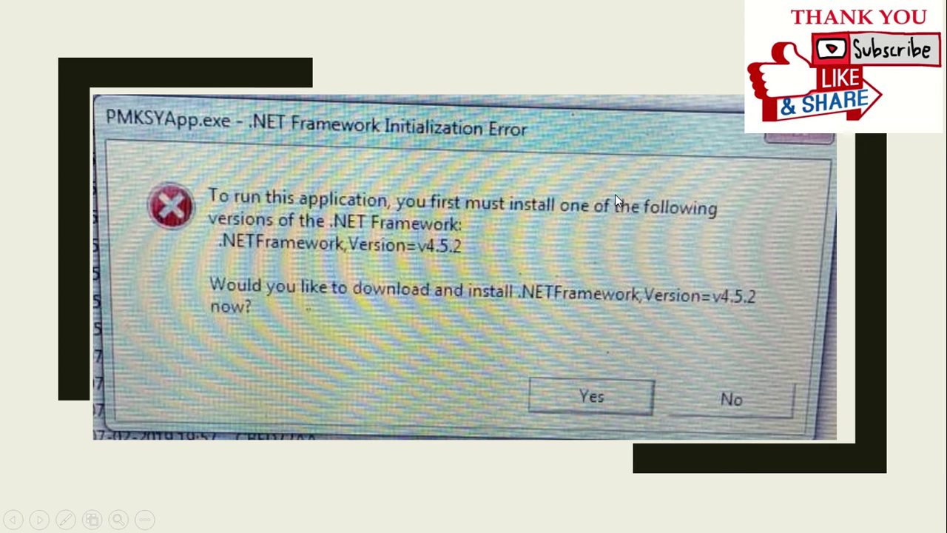
key(super)
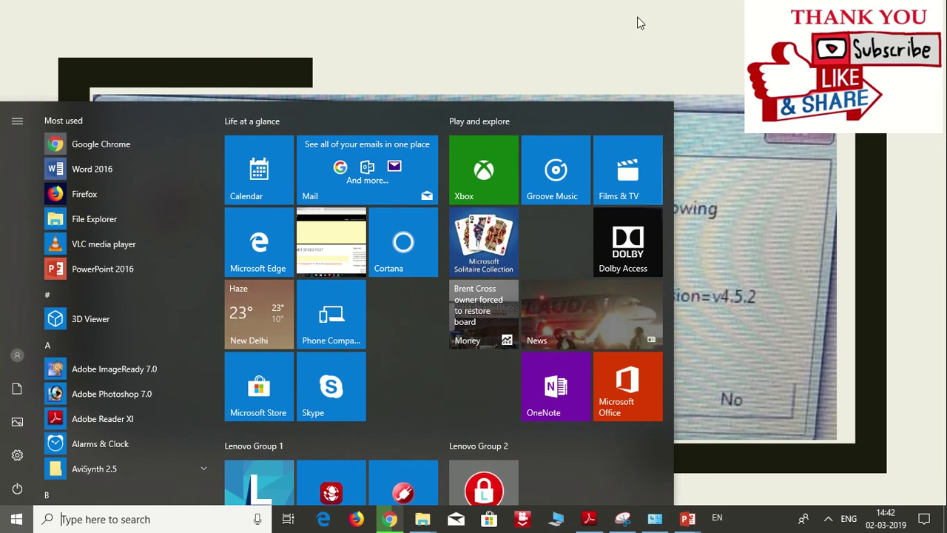
key(super)
mouse_move(392, 6)
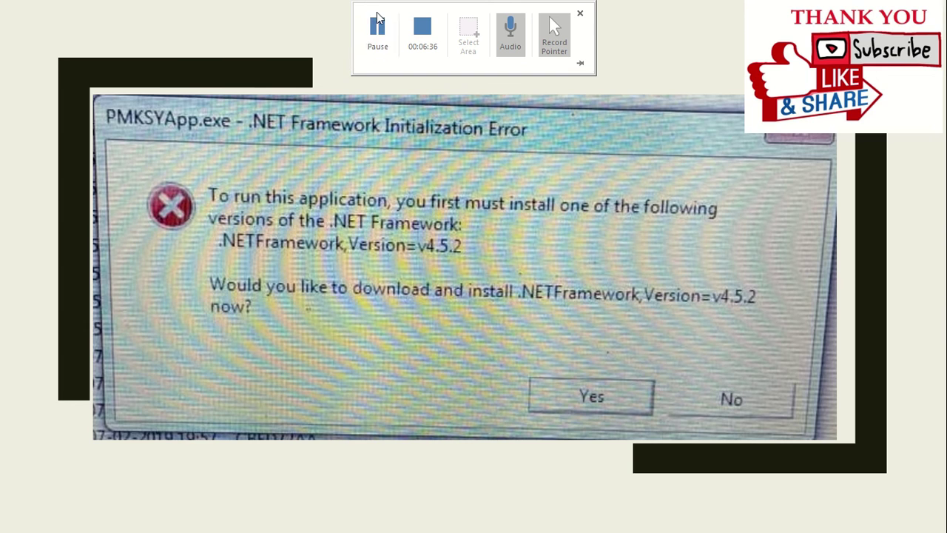
click(386, 44)
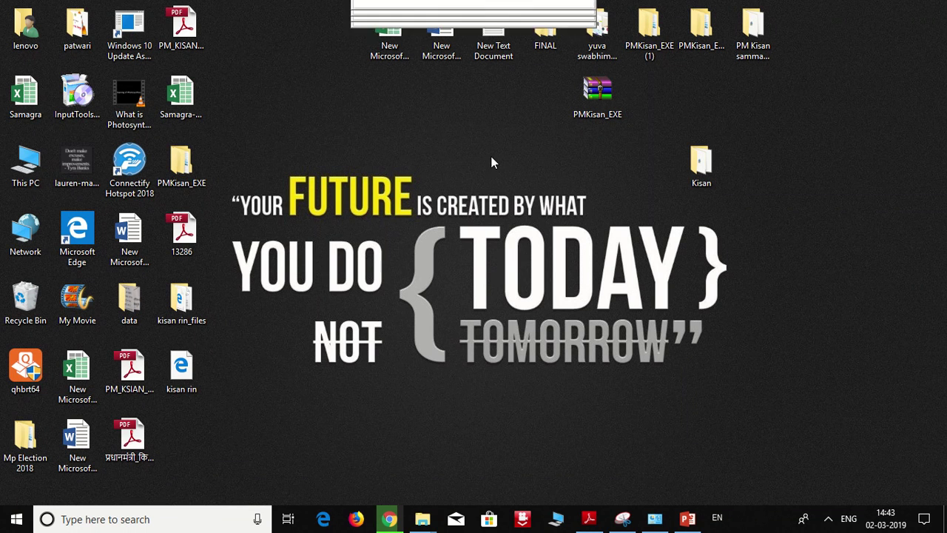
right_click(800, 156)
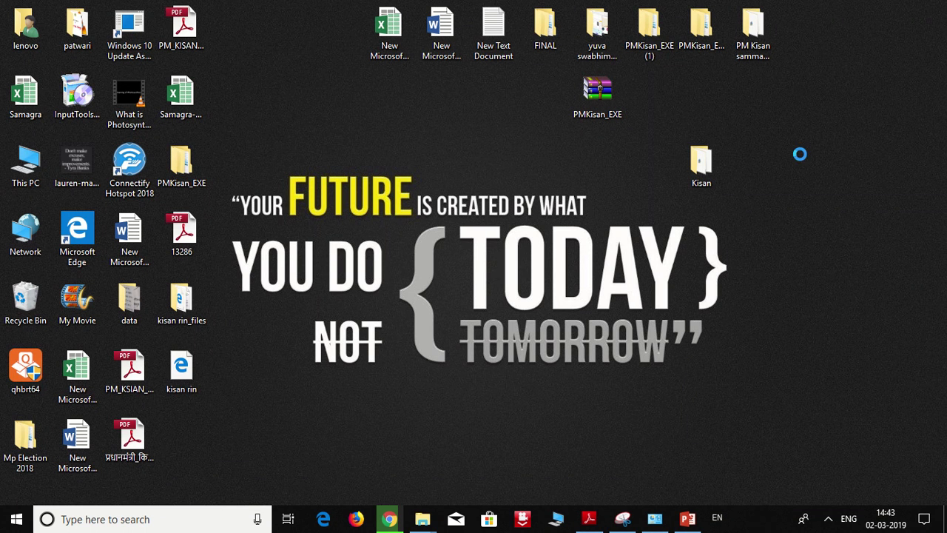
Step: Open the Kisan folder on the desktop and paste the cut dotNetFx40_Full_setup file into it
click(718, 188)
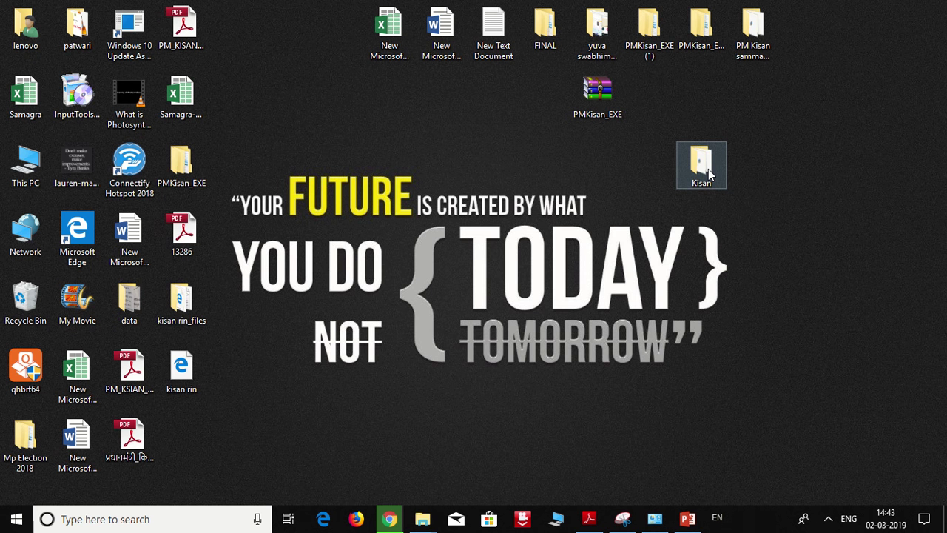
double_click(708, 172)
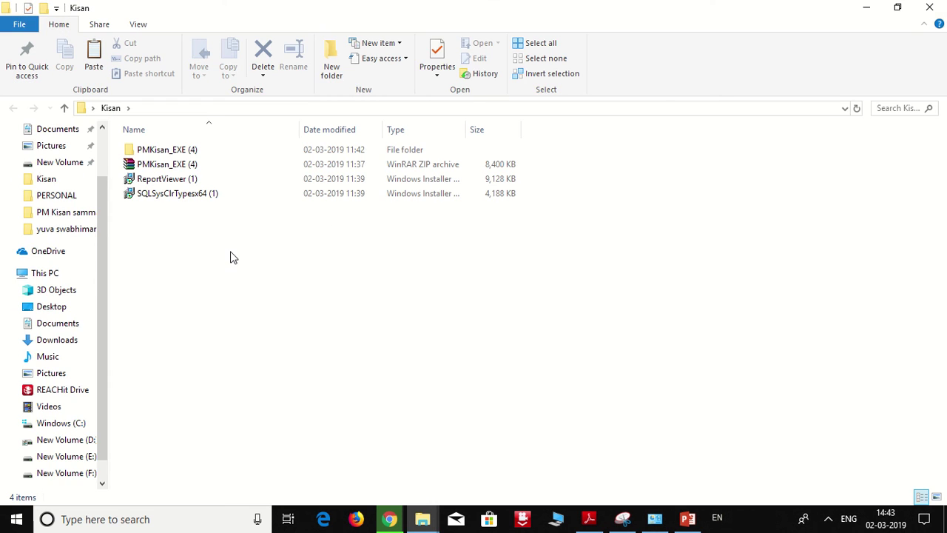
right_click(230, 253)
click(250, 347)
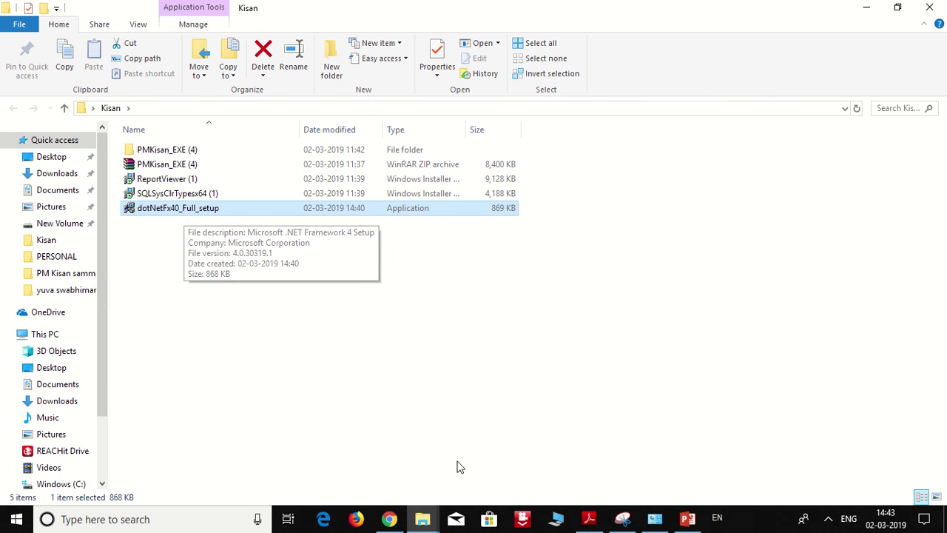
Step: Switch to Chrome, show the downloaded NDP452-KB2901907-x86-x64-AllOS-ENU installer in its Downloads folder, and cut the file
click(387, 520)
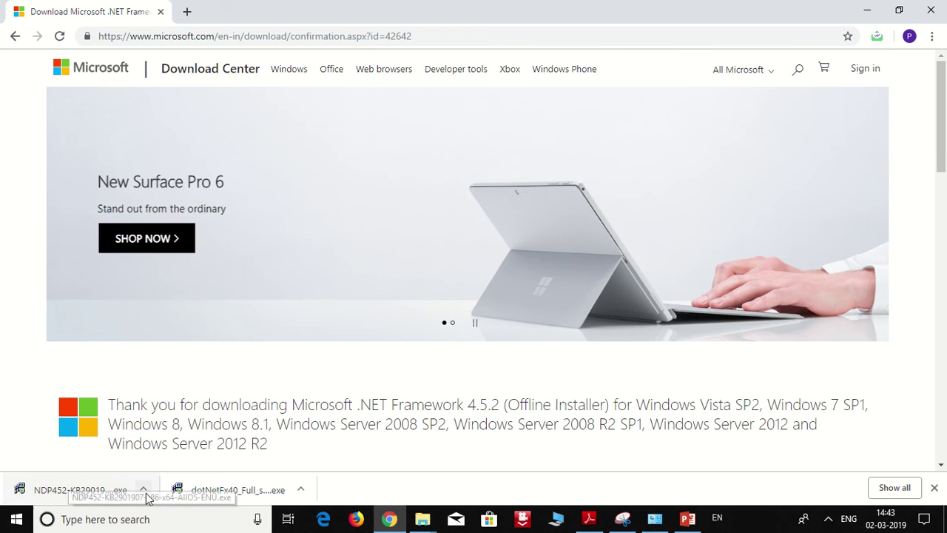
click(144, 490)
click(181, 442)
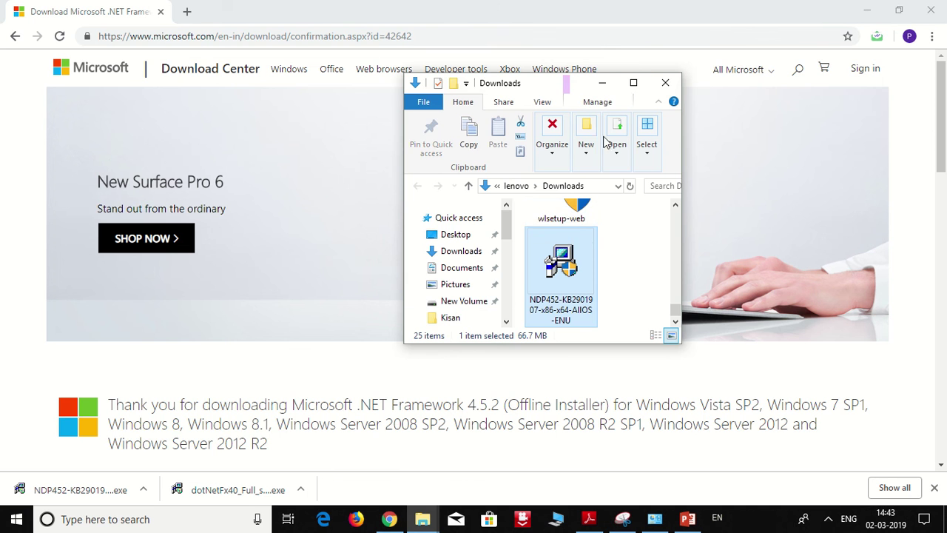
click(633, 82)
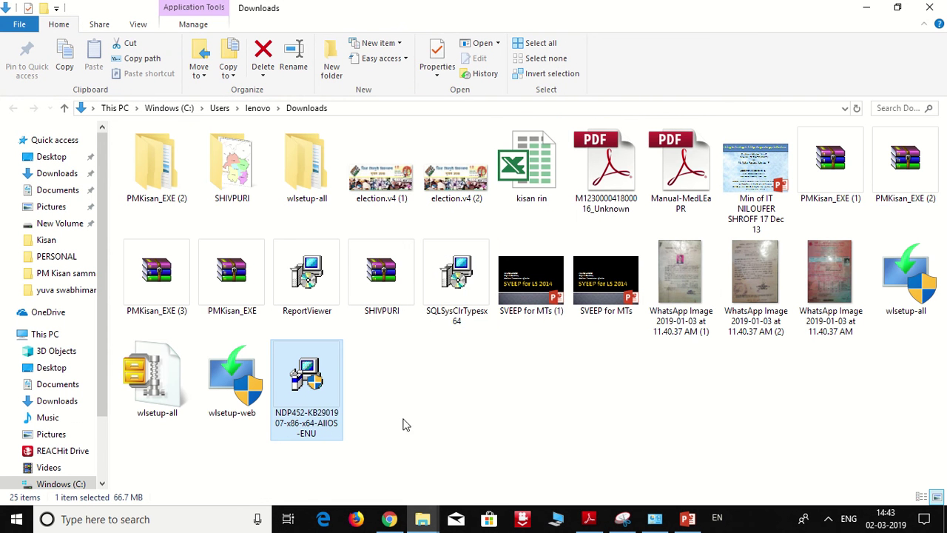
right_click(313, 416)
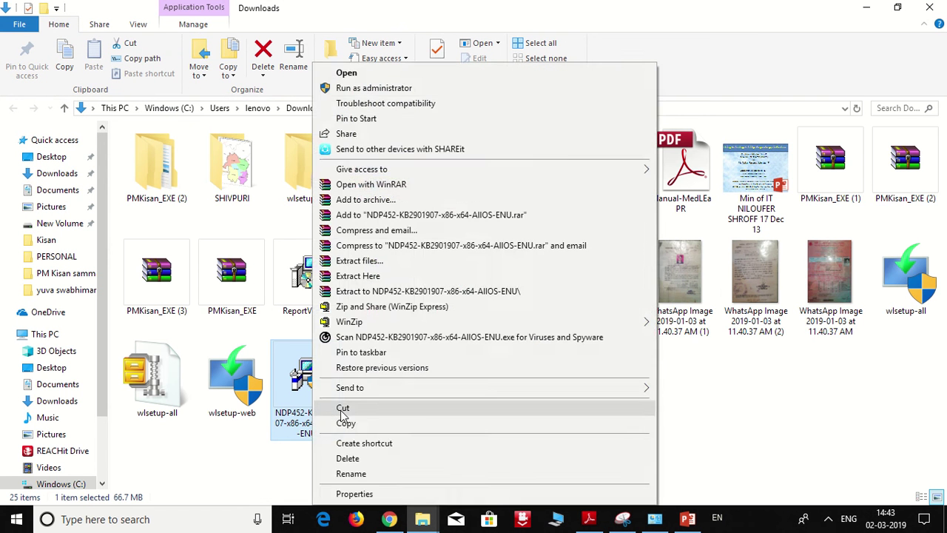
click(346, 423)
click(866, 8)
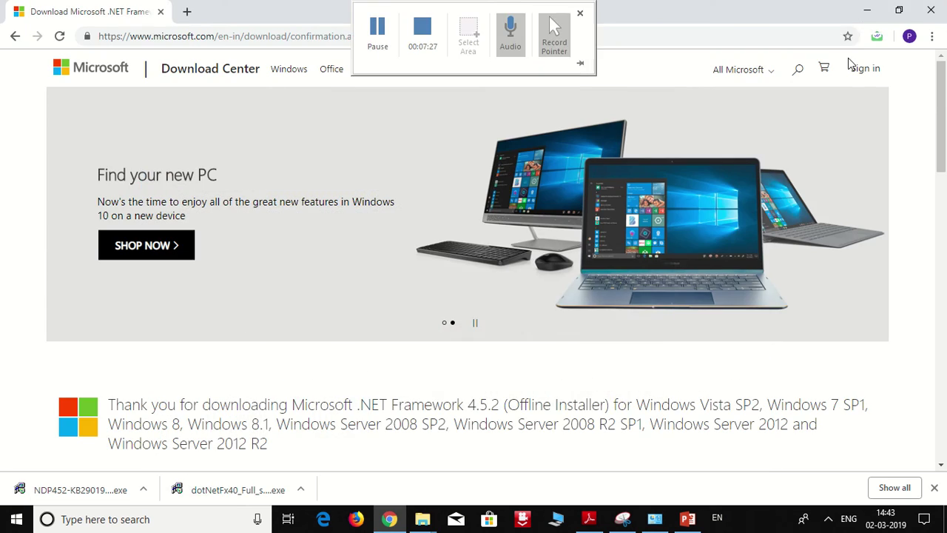
Step: Return to the Kisan folder and paste the cut NDP452-KB2901907-x86-x64-AllOS-ENU installer into it
click(865, 10)
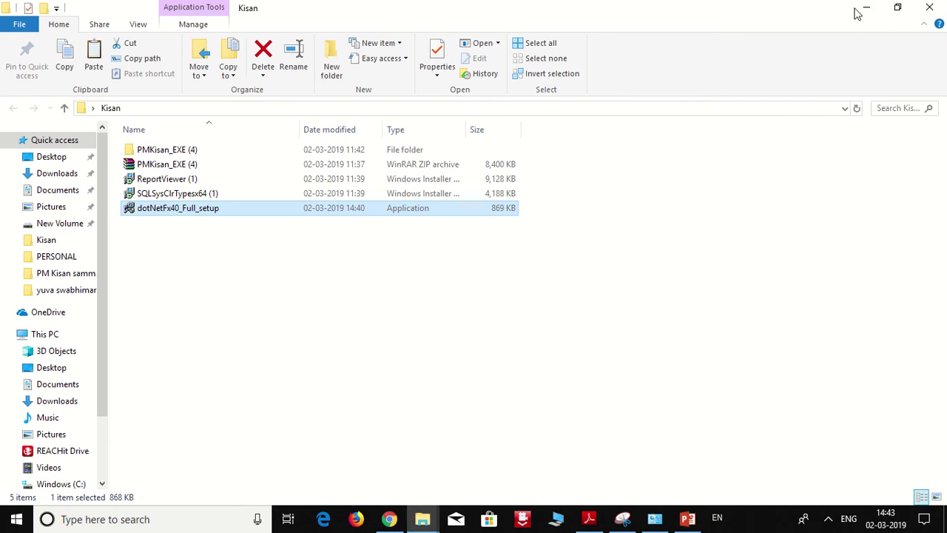
click(867, 7)
double_click(700, 160)
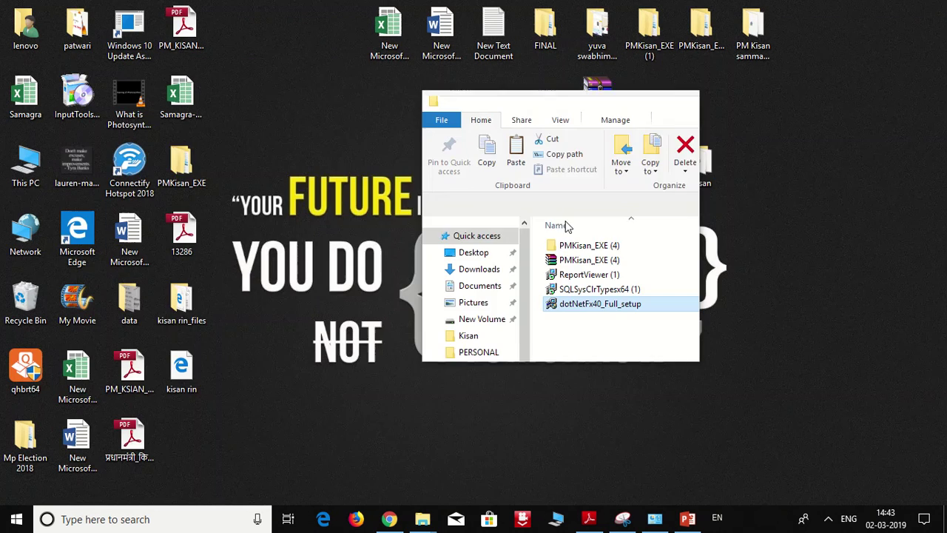
click(652, 101)
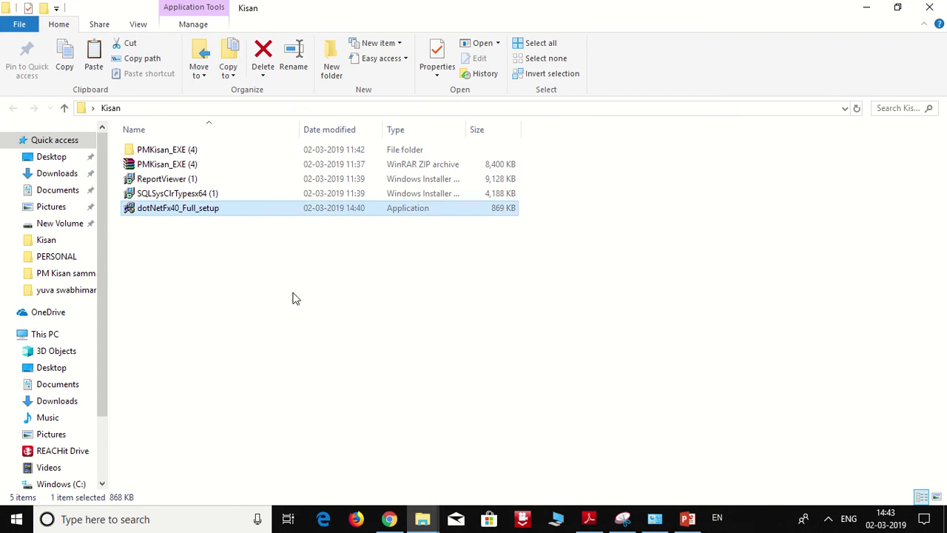
right_click(266, 264)
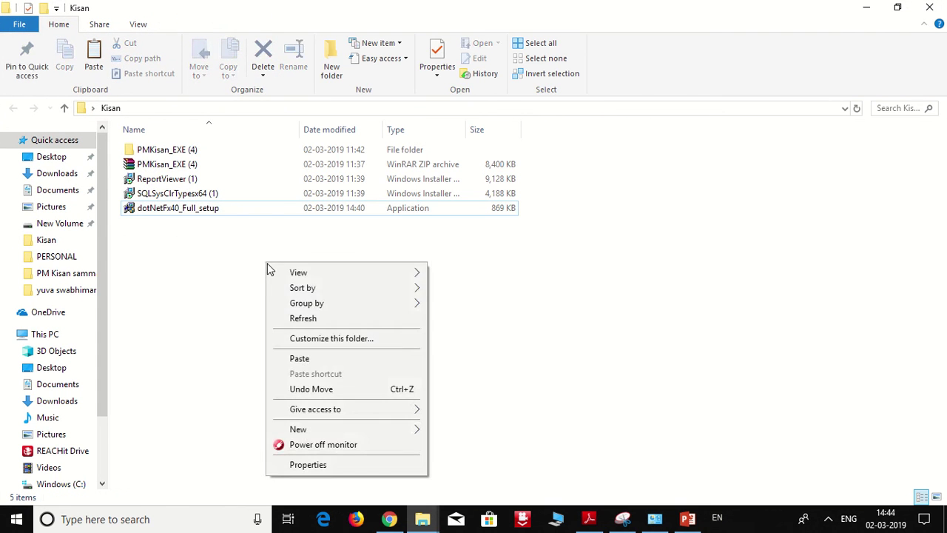
click(302, 362)
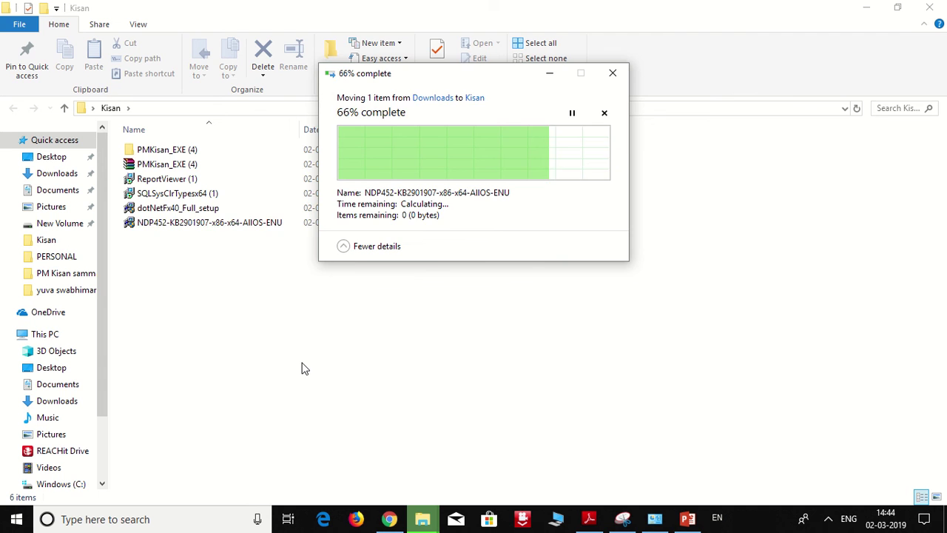
Step: Try to install .NET Framework 4 by running dotNetFx40_Full_setup from the Kisan folder, and close its setup window
click(204, 251)
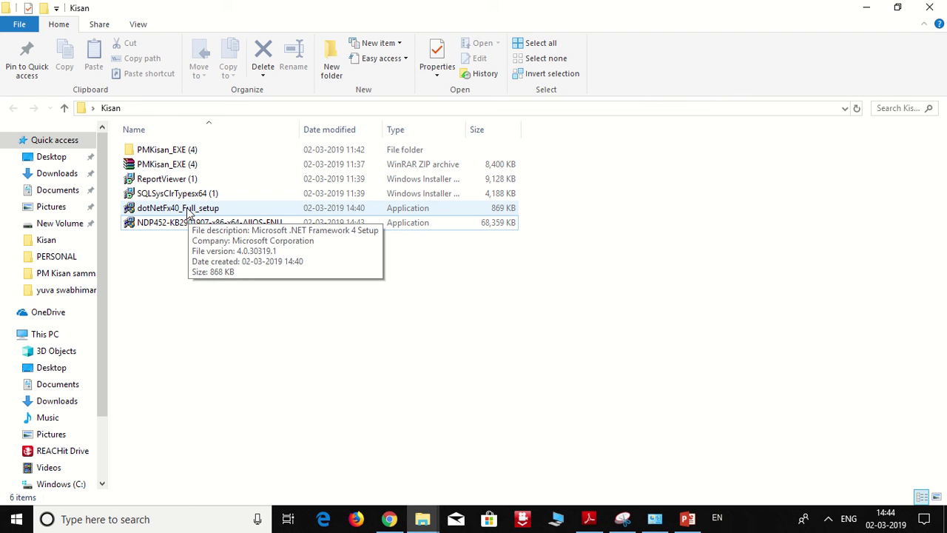
double_click(187, 210)
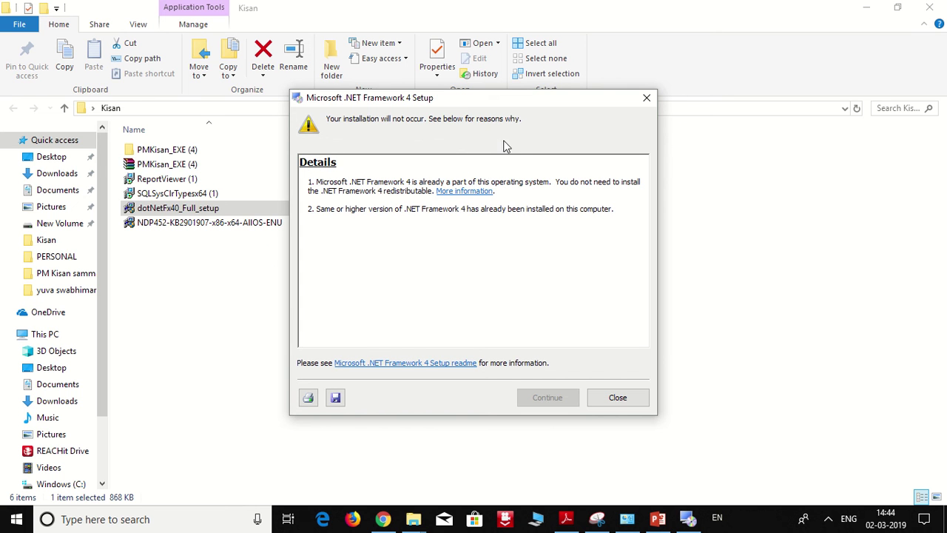
click(618, 399)
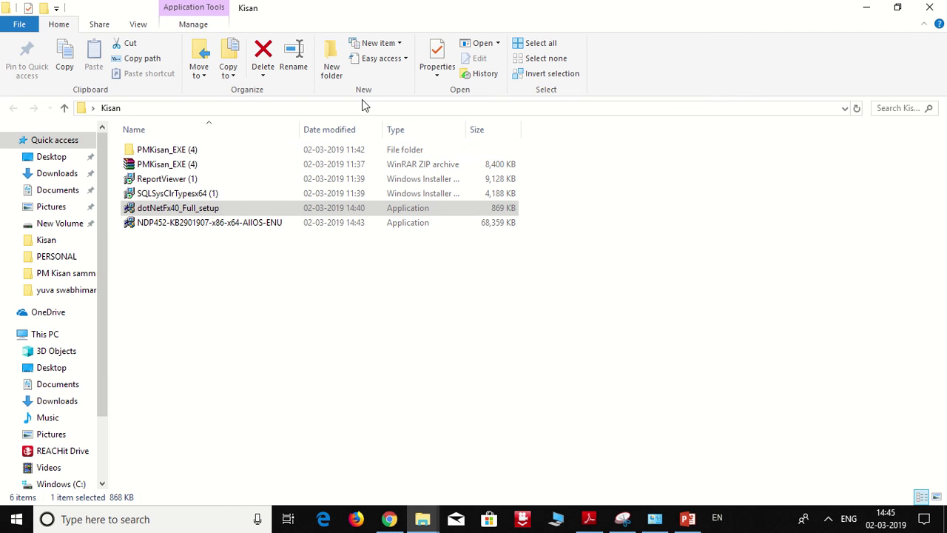
mouse_move(359, 5)
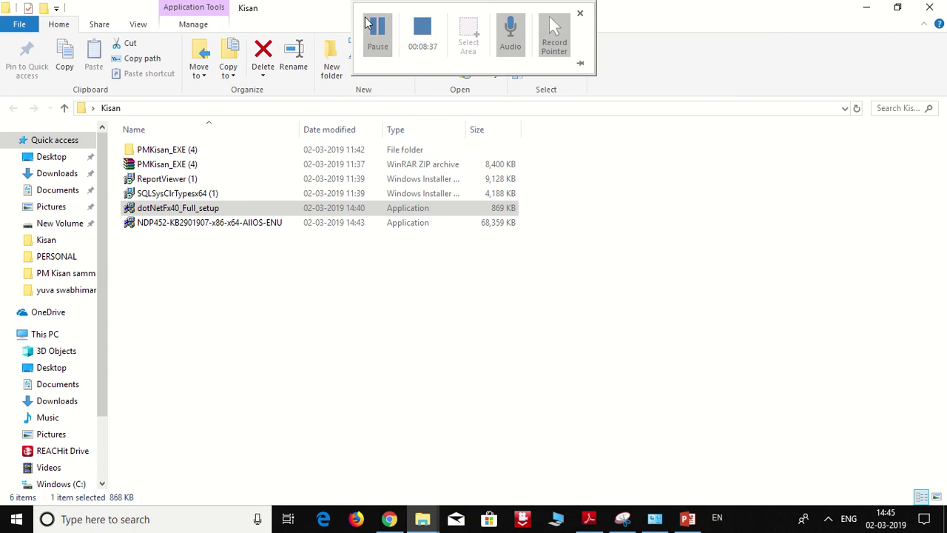
click(368, 22)
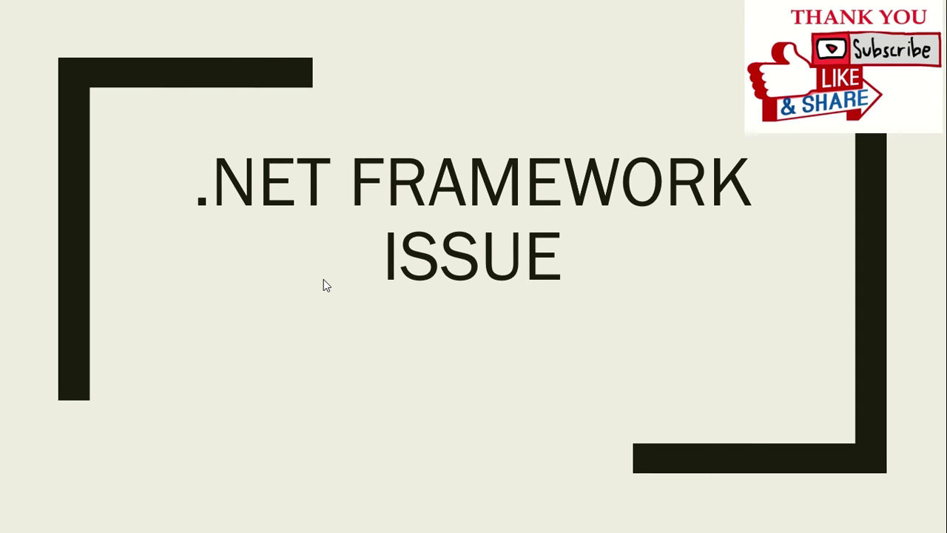